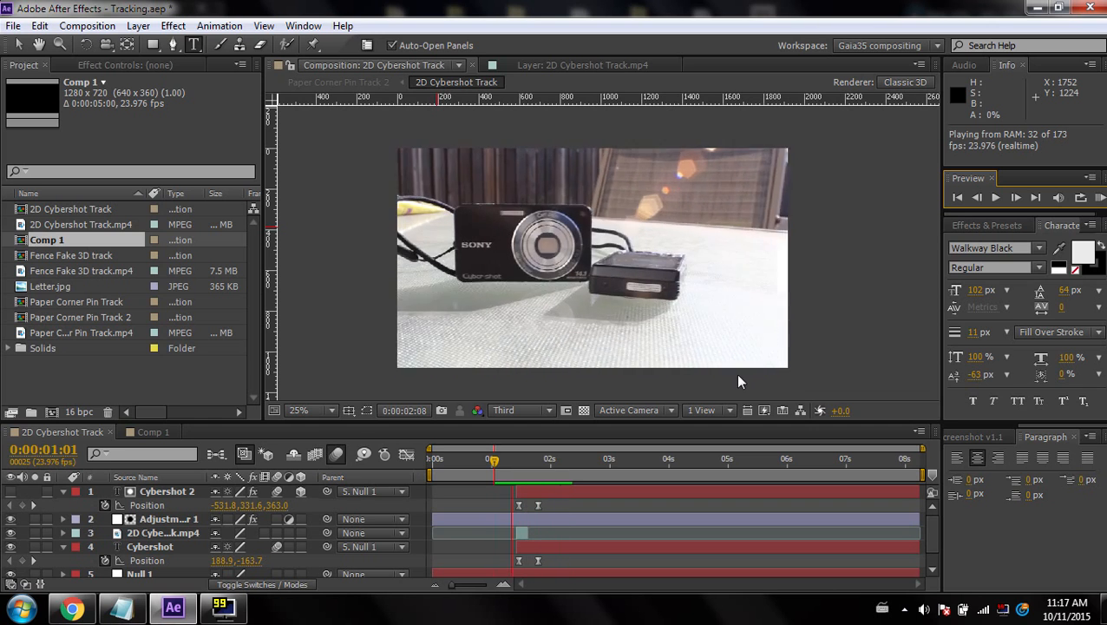
- Stop the preview playback and scrub the 2D Cybershot Track composition to 0:00:02:01
{"action": "key", "text": "space"}
{"action": "left_click", "coordinate": [497, 463]}
{"action": "left_click_drag", "start_coordinate": [497, 463], "coordinate": [551, 458]}
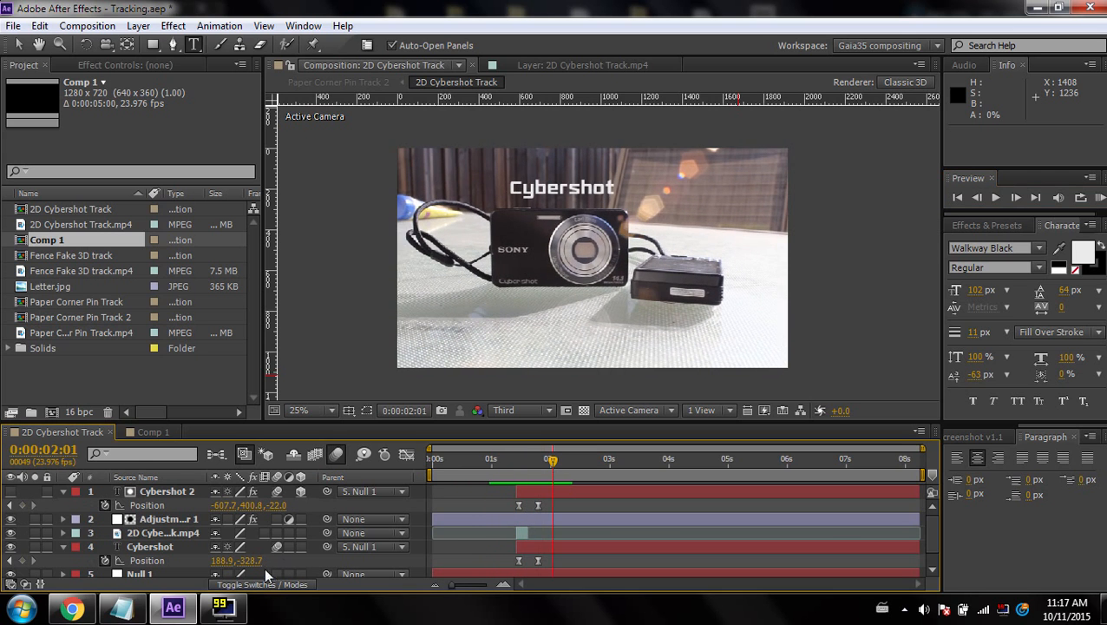
- Switch to the Notepad outline, review the VIDEO 2.5 section on H.264 and QuickTime rendering, and minimize the notes
{"action": "left_click", "coordinate": [130, 615]}
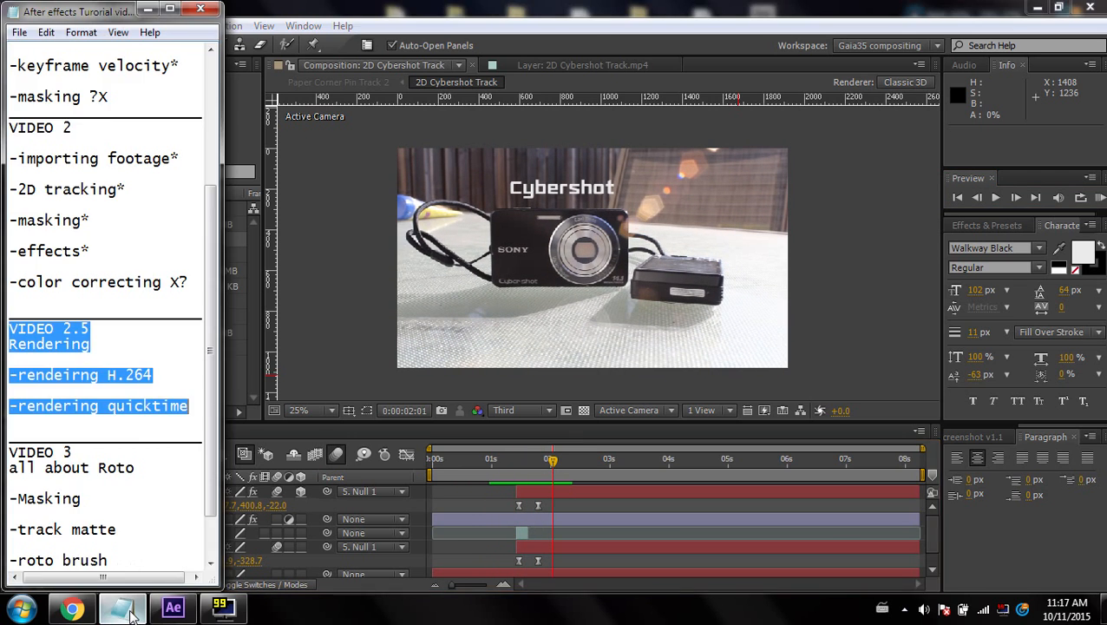
{"action": "left_click", "coordinate": [91, 329]}
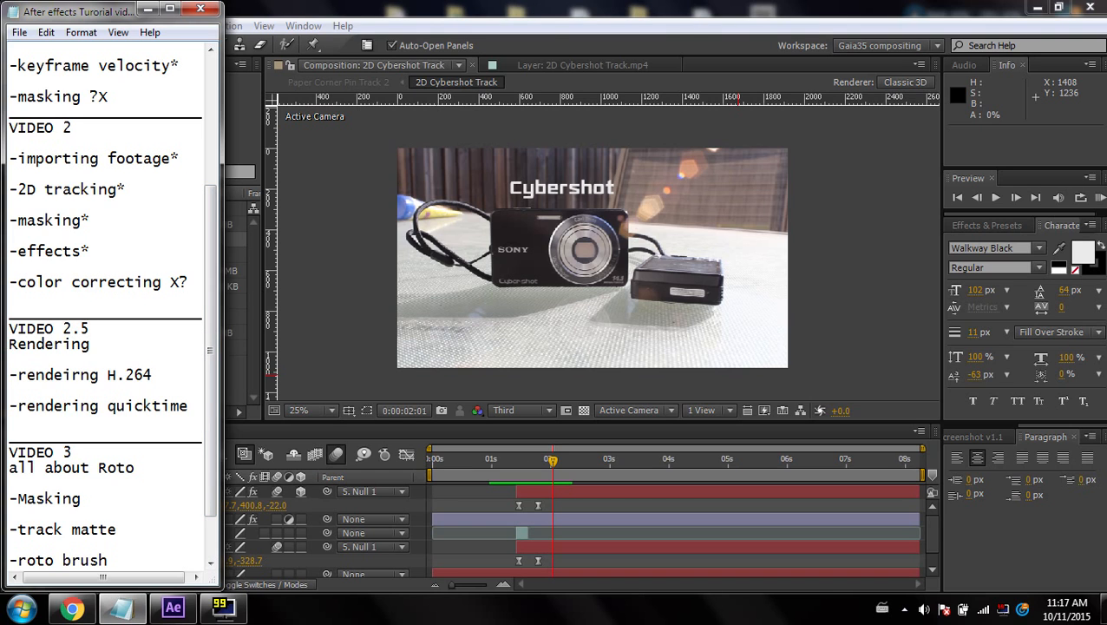
{"action": "left_click_drag", "start_coordinate": [90, 329], "coordinate": [8, 329]}
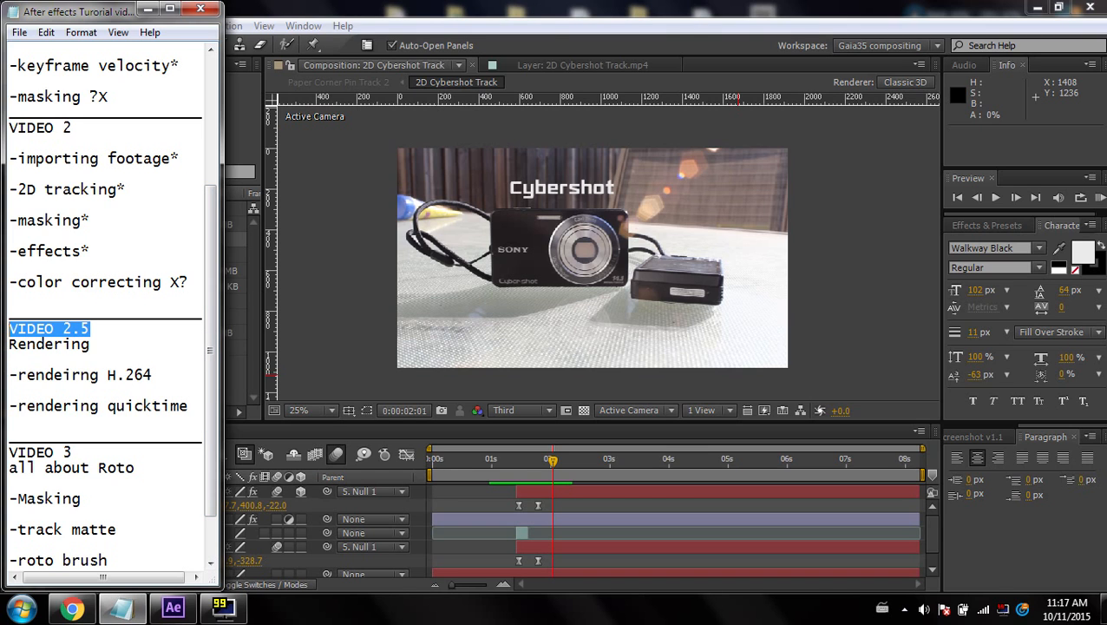
{"action": "left_click_drag", "start_coordinate": [153, 374], "coordinate": [9, 375]}
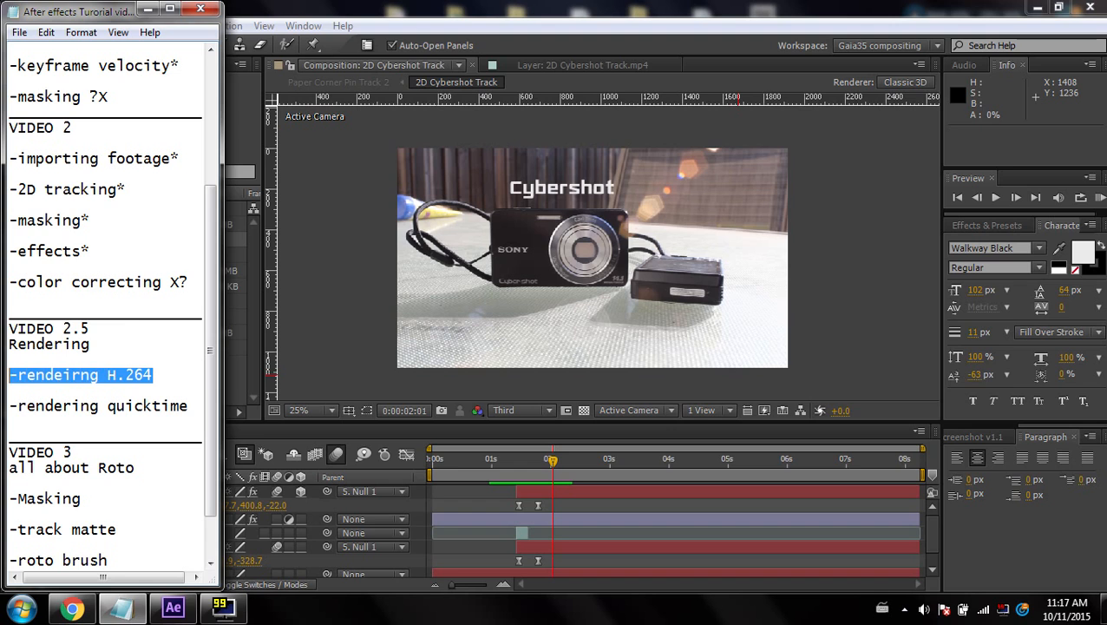
{"action": "left_click_drag", "start_coordinate": [188, 406], "coordinate": [9, 406]}
{"action": "left_click", "coordinate": [152, 375]}
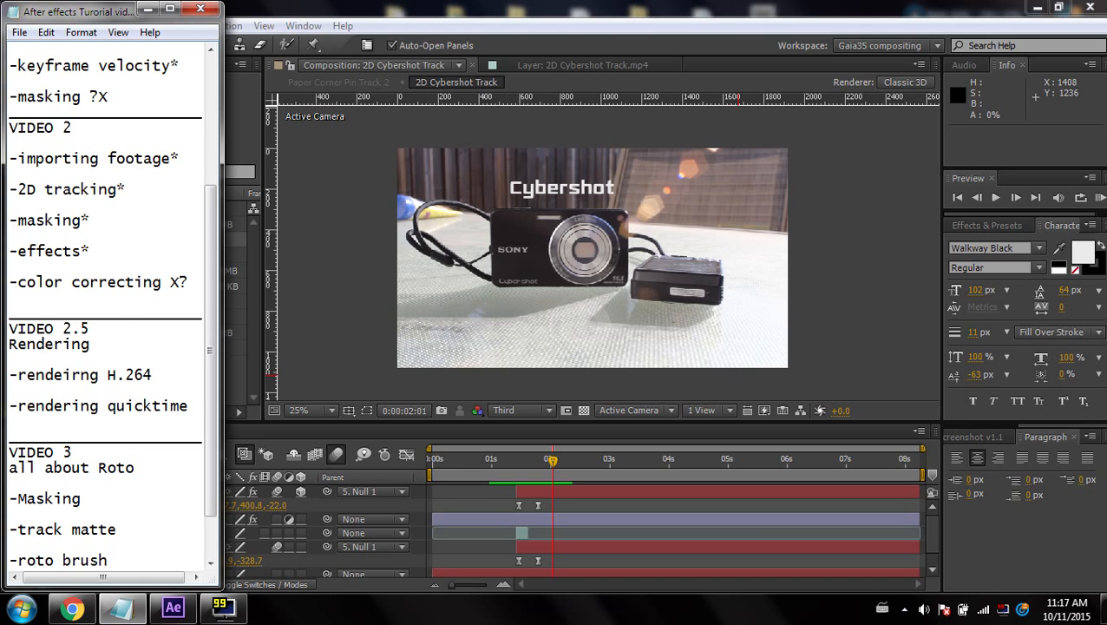
{"action": "left_click_drag", "start_coordinate": [153, 375], "coordinate": [108, 375]}
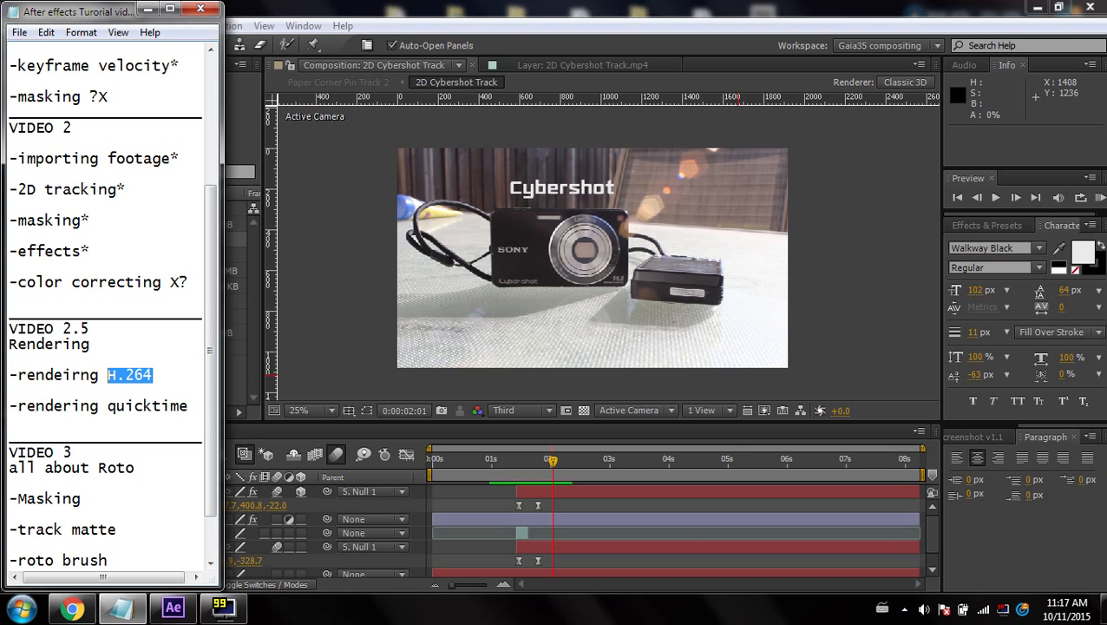
{"action": "left_click_drag", "start_coordinate": [189, 405], "coordinate": [10, 390]}
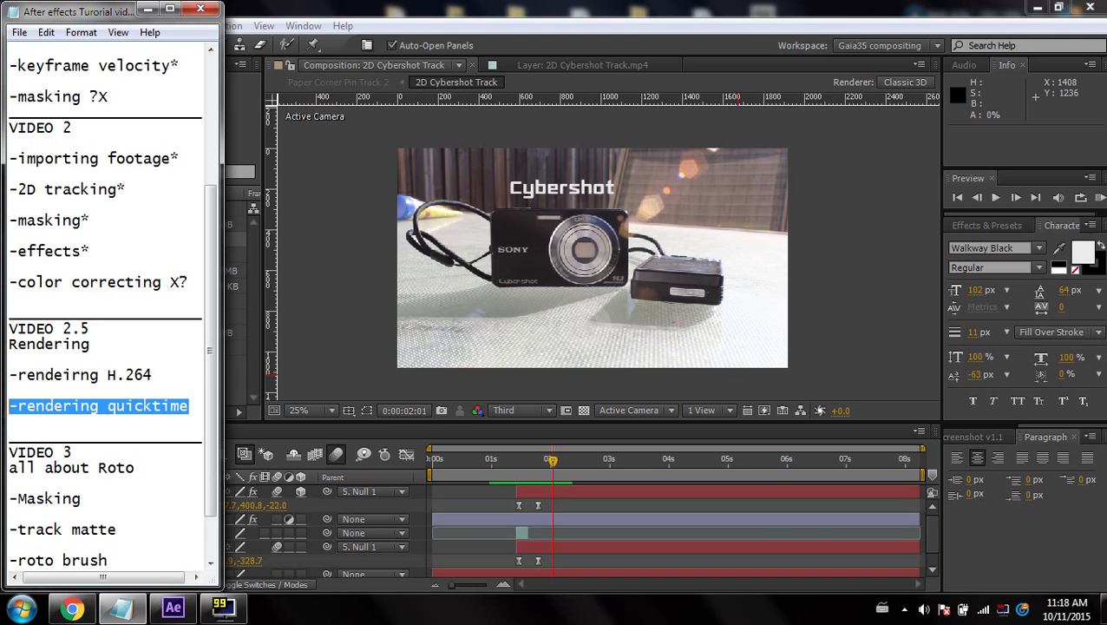
{"action": "left_click", "coordinate": [189, 406]}
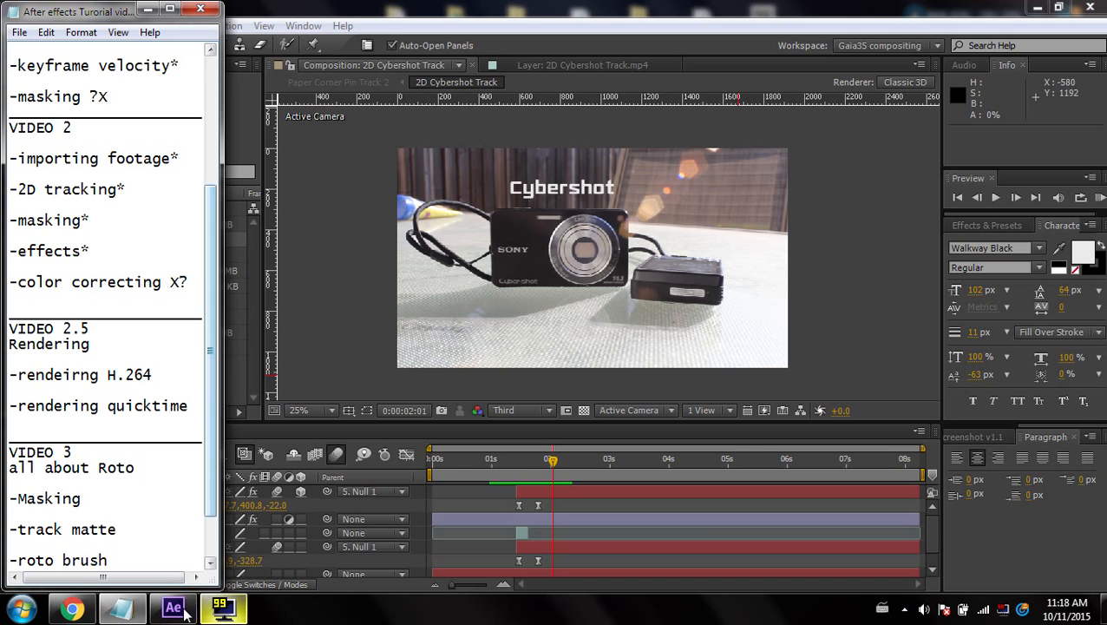
{"action": "left_click_drag", "start_coordinate": [189, 406], "coordinate": [8, 407]}
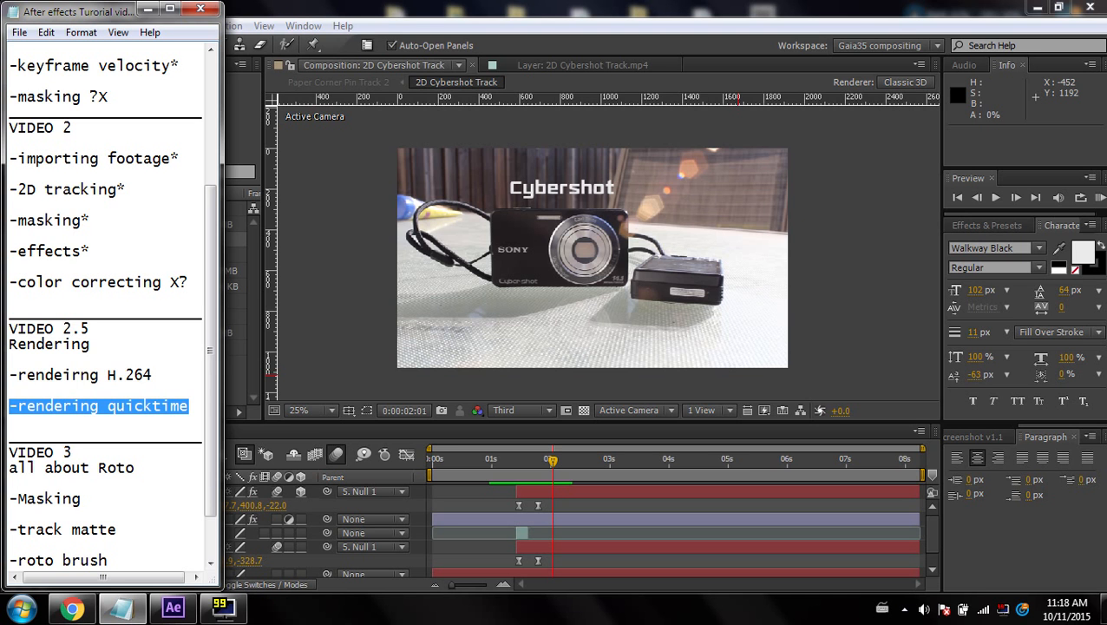
{"action": "left_click", "coordinate": [151, 375]}
{"action": "left_click", "coordinate": [148, 9]}
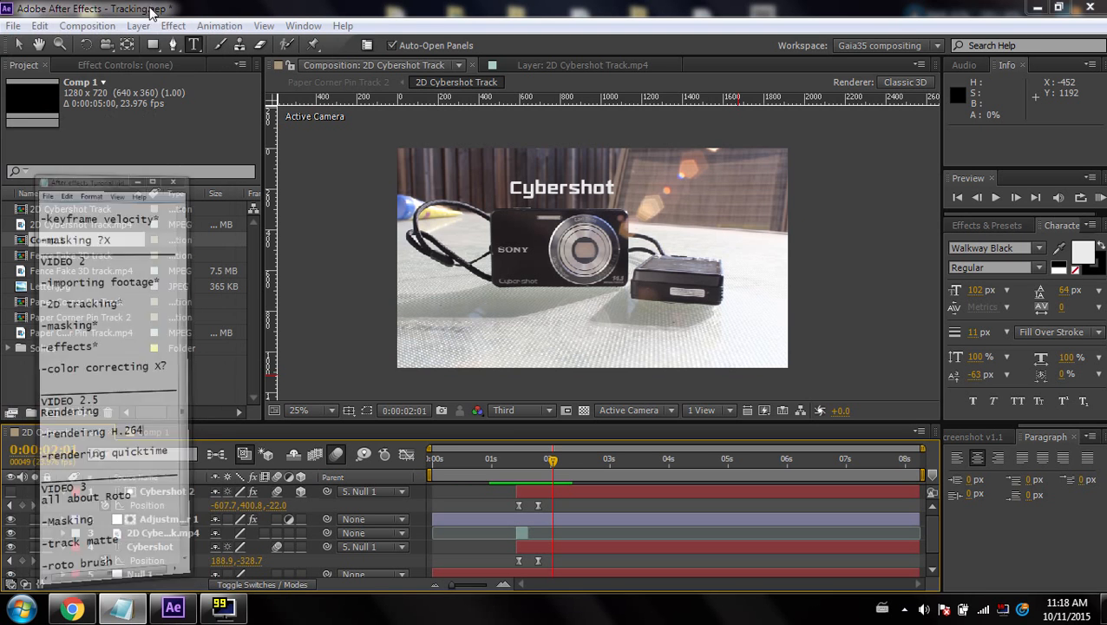
- Trim the 2D Cybershot Track work area to start at 0:00:00:23 and end at 0:00:02:12
{"action": "left_click_drag", "start_coordinate": [552, 461], "coordinate": [493, 460]}
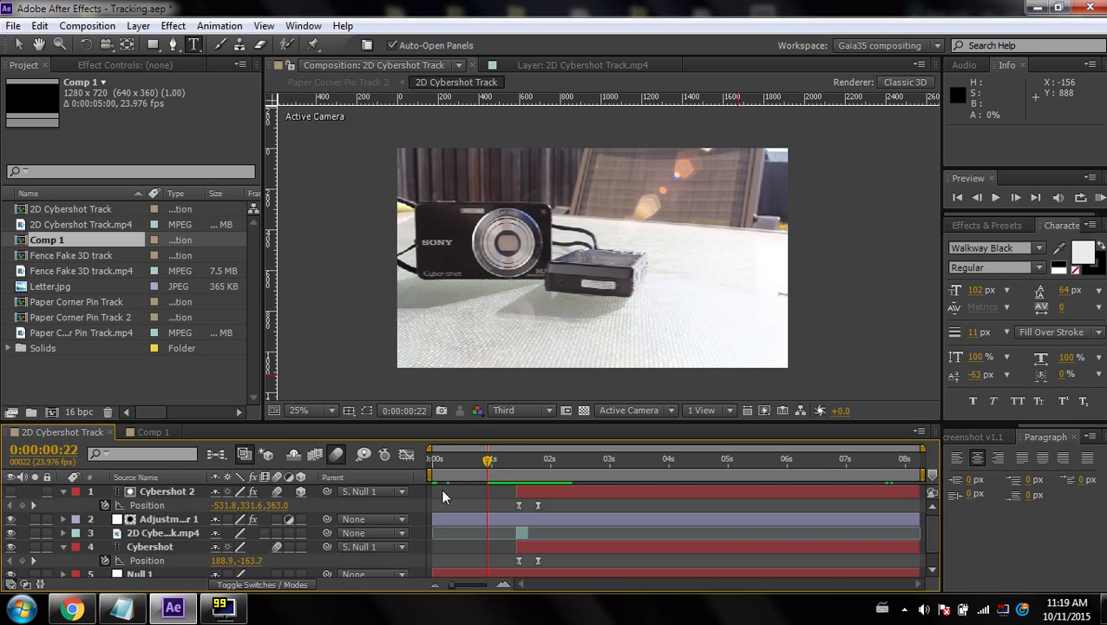
{"action": "left_click_drag", "start_coordinate": [487, 460], "coordinate": [519, 462]}
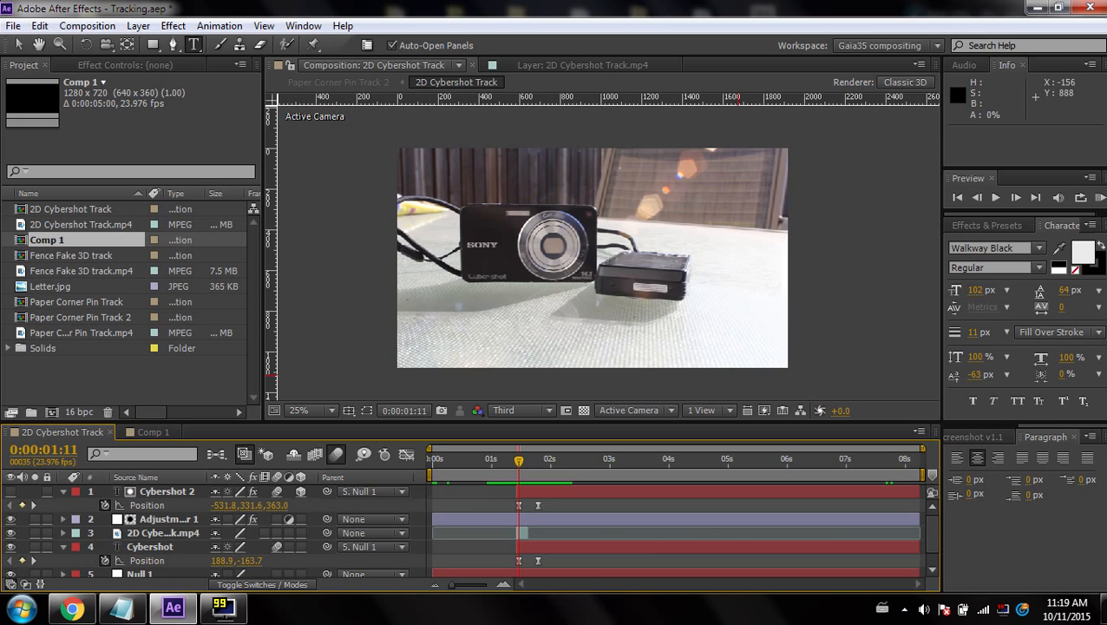
{"action": "left_click", "coordinate": [490, 460]}
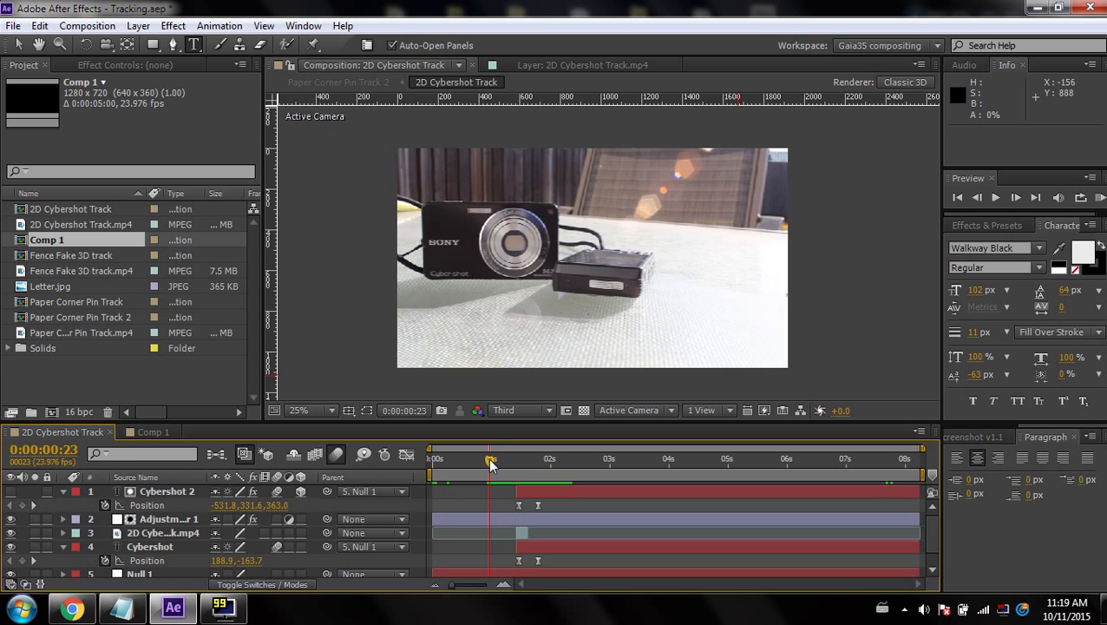
{"action": "left_click_drag", "start_coordinate": [432, 477], "coordinate": [487, 477]}
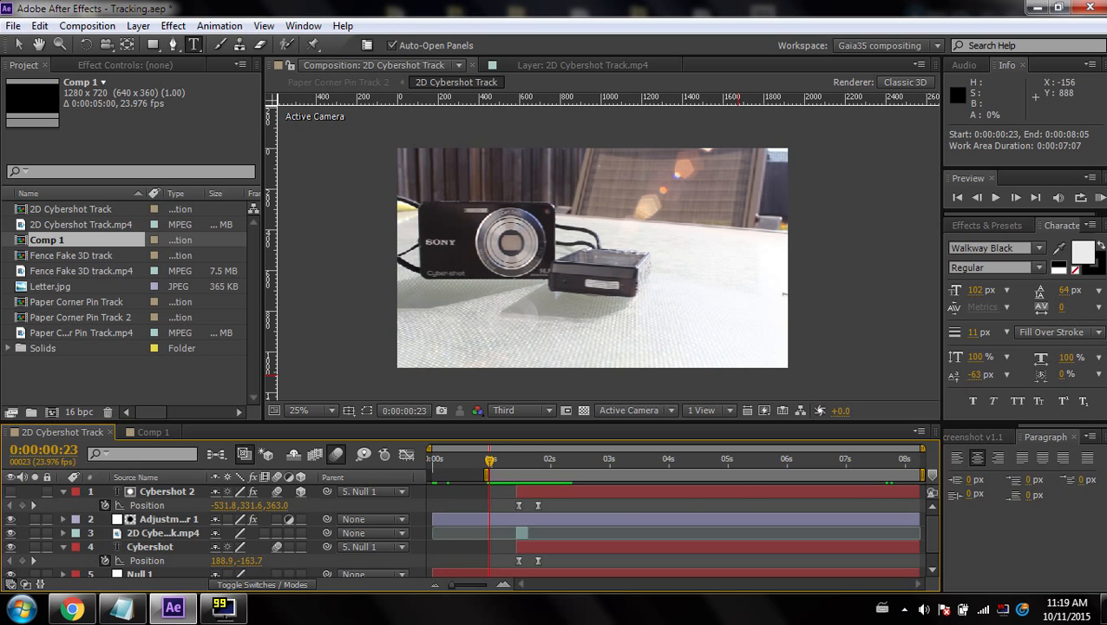
{"action": "left_click_drag", "start_coordinate": [921, 477], "coordinate": [585, 477]}
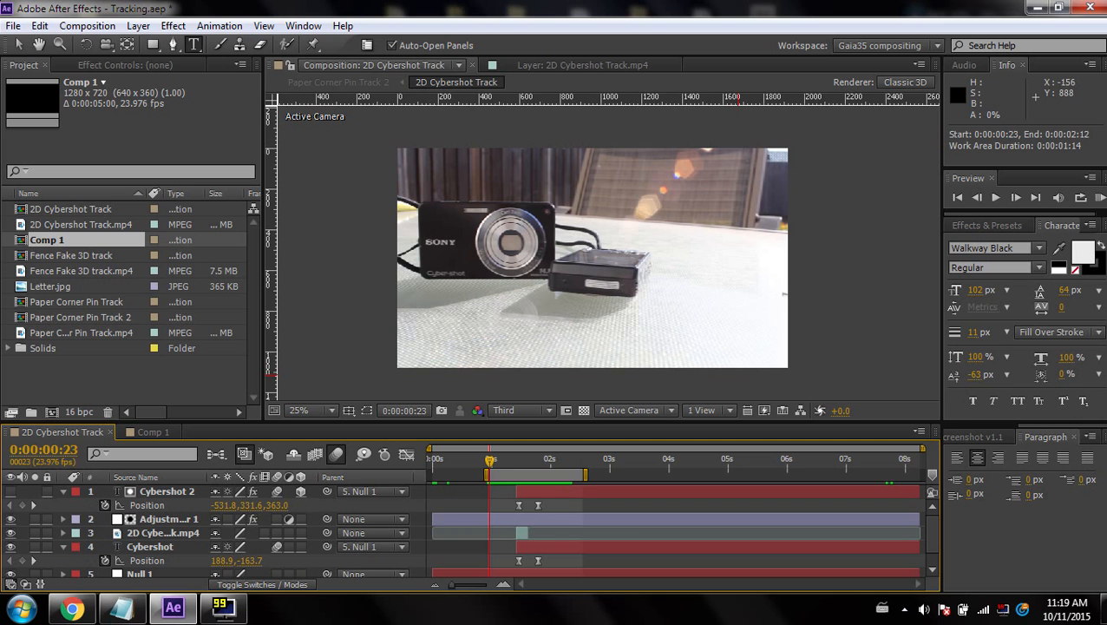
{"action": "mouse_move", "coordinate": [489, 460]}
{"action": "left_mouse_down"}
{"action": "mouse_move", "coordinate": [577, 466]}
{"action": "mouse_move", "coordinate": [468, 472]}
{"action": "mouse_move", "coordinate": [565, 474]}
{"action": "mouse_move", "coordinate": [493, 466]}
{"action": "mouse_move", "coordinate": [503, 466]}
{"action": "left_mouse_up"}
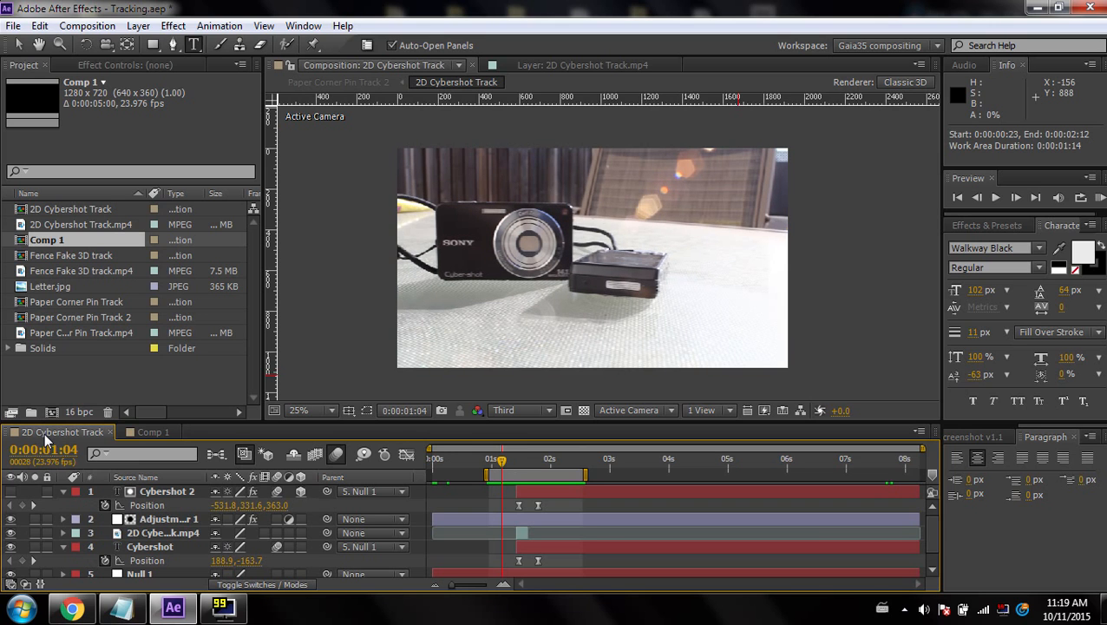
- Add 2D Cybershot Track to the render queue and accept its render settings with Best quality, Full resolution and Work Area Only
{"action": "left_click", "coordinate": [86, 25]}
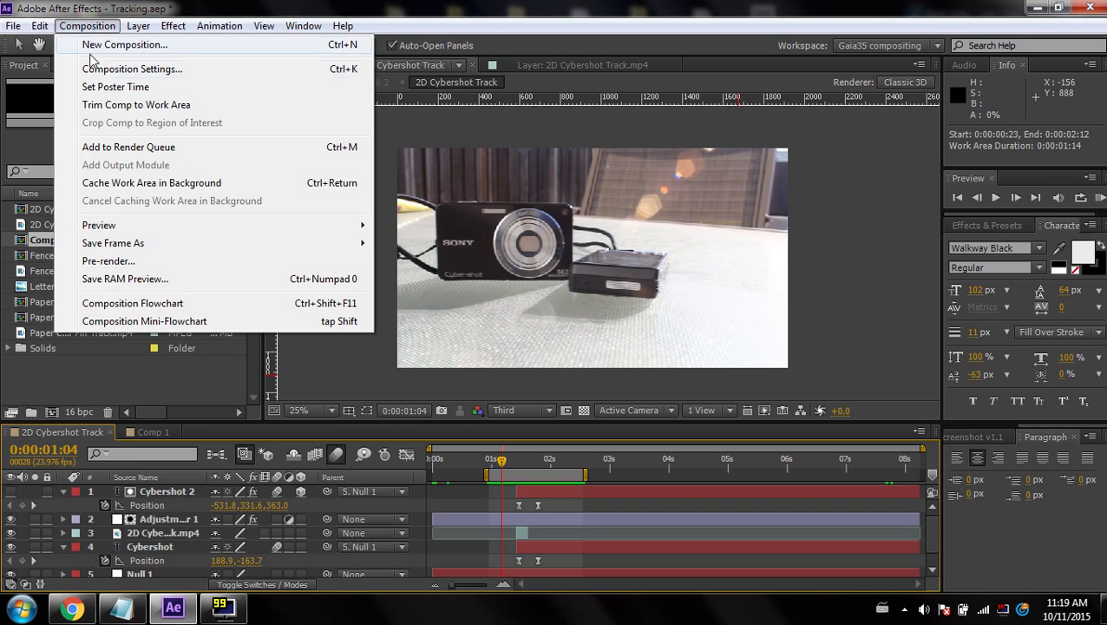
{"action": "left_click", "coordinate": [104, 146]}
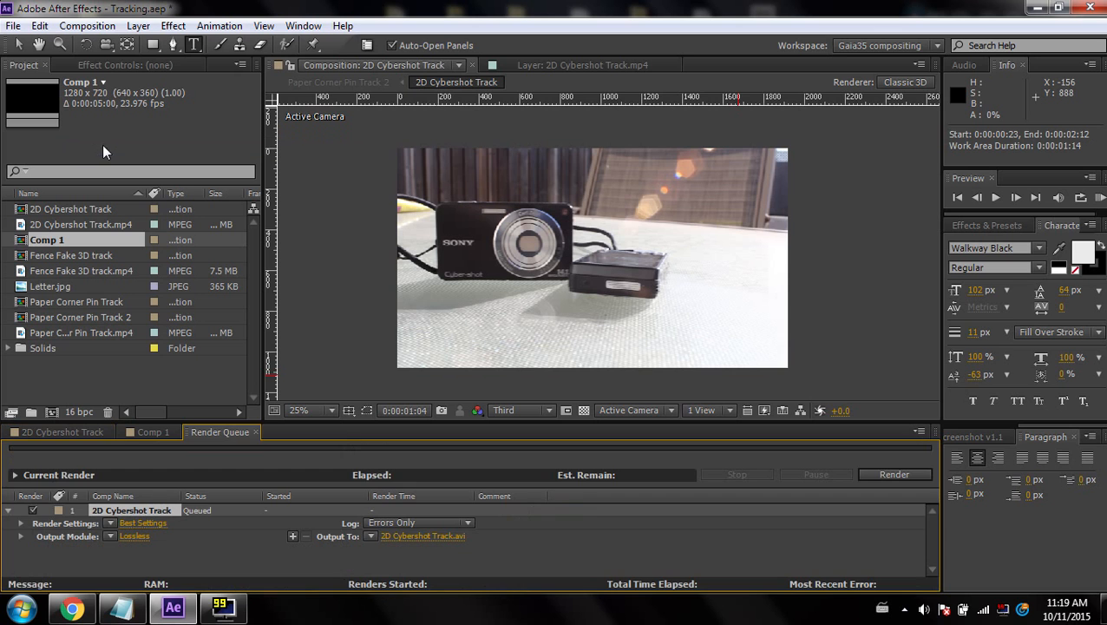
{"action": "left_click", "coordinate": [147, 524]}
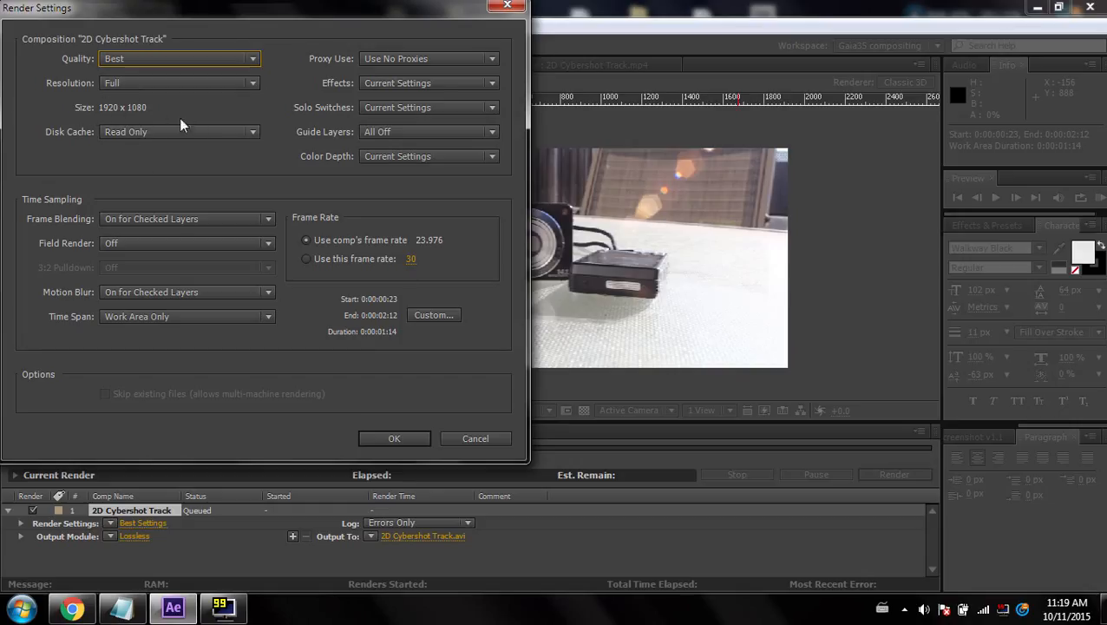
{"action": "left_click", "coordinate": [395, 438]}
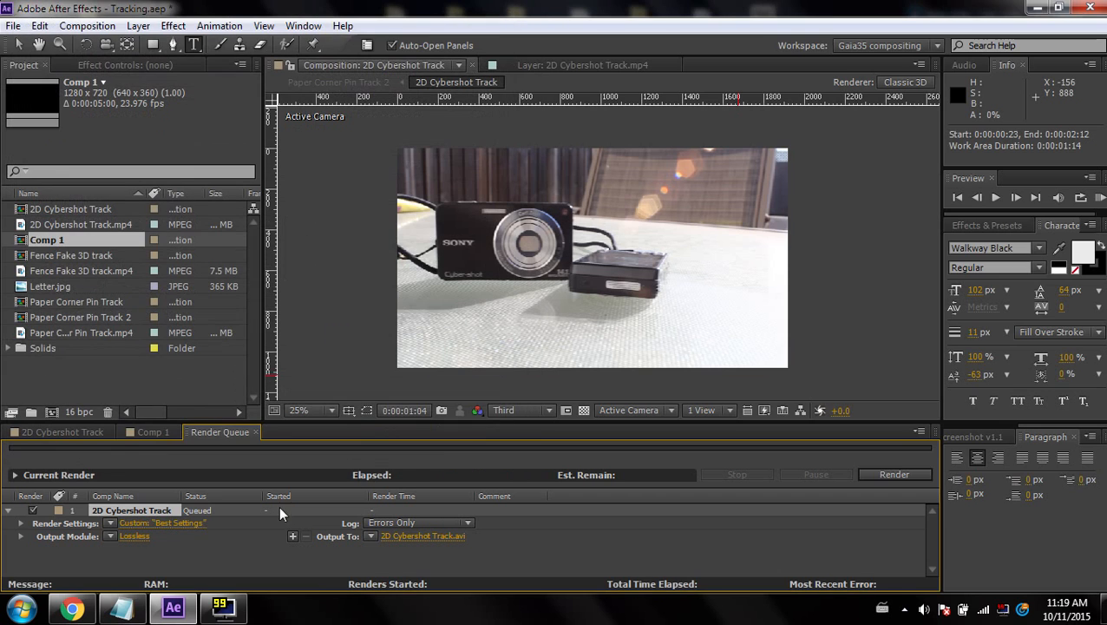
- Open the output module settings for the queued 2D Cybershot Track render and set the format to H.264
{"action": "left_click", "coordinate": [141, 534]}
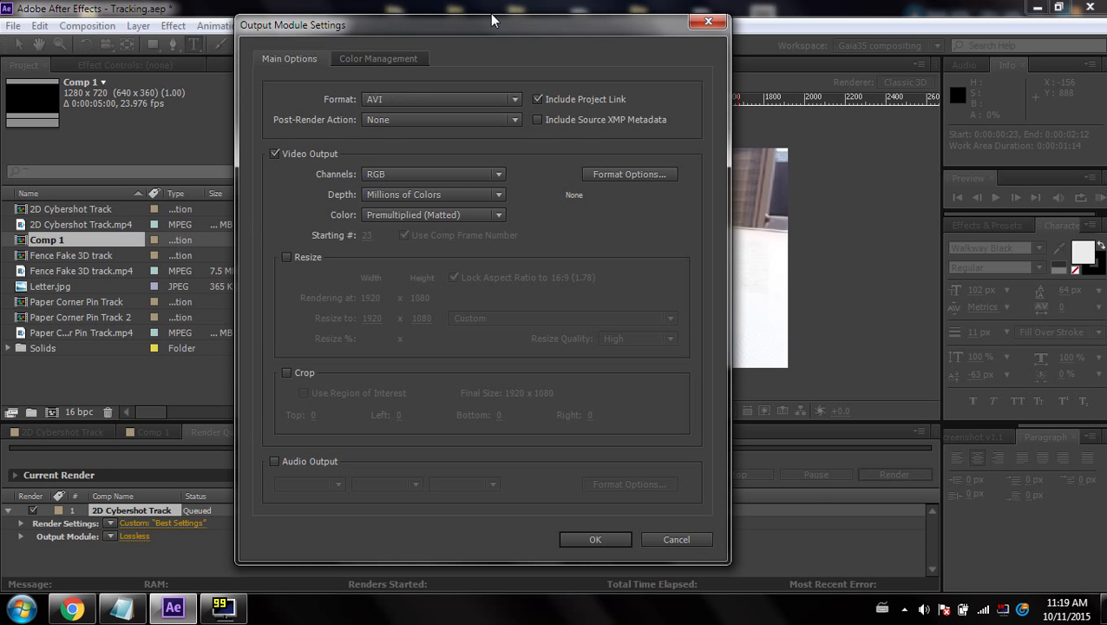
{"action": "left_click_drag", "start_coordinate": [493, 31], "coordinate": [572, 465]}
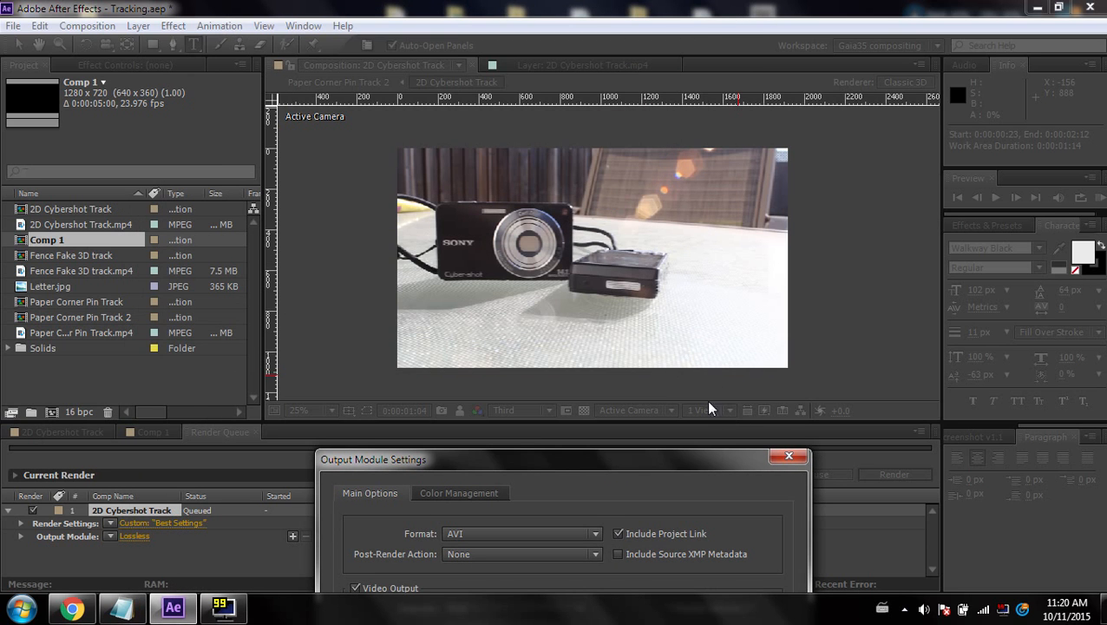
{"action": "left_click_drag", "start_coordinate": [669, 463], "coordinate": [368, 55]}
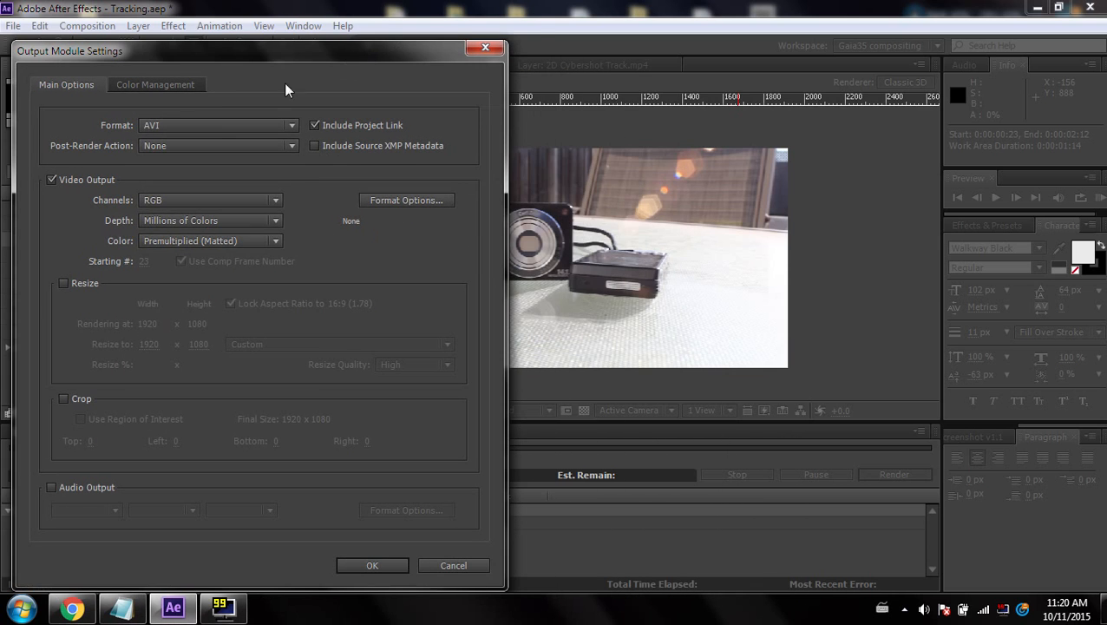
{"action": "left_click", "coordinate": [221, 125]}
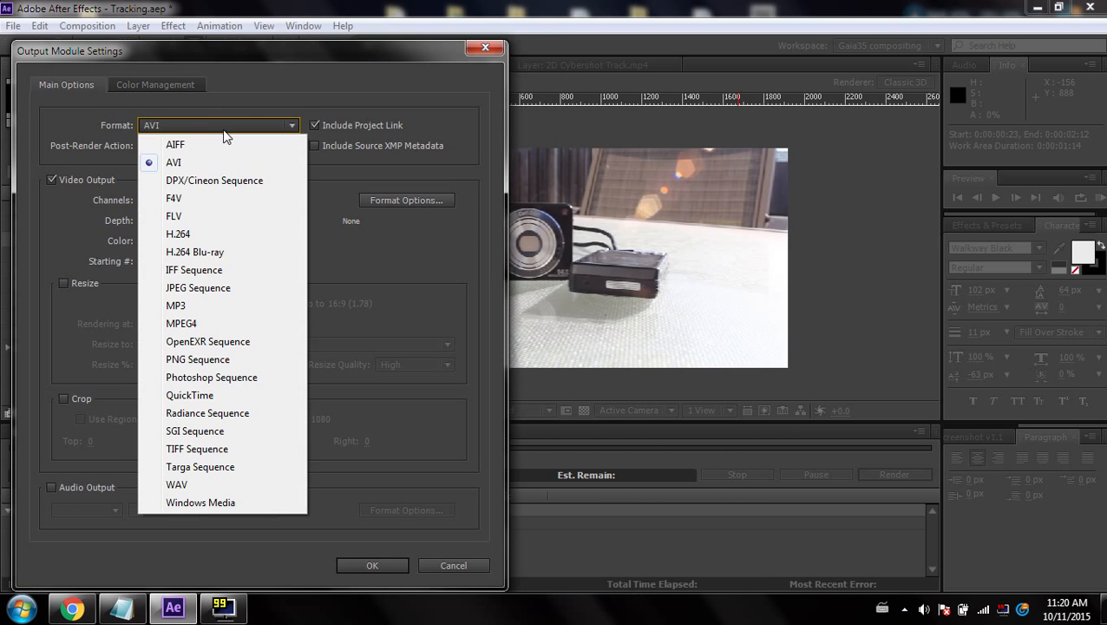
{"action": "left_click", "coordinate": [193, 233]}
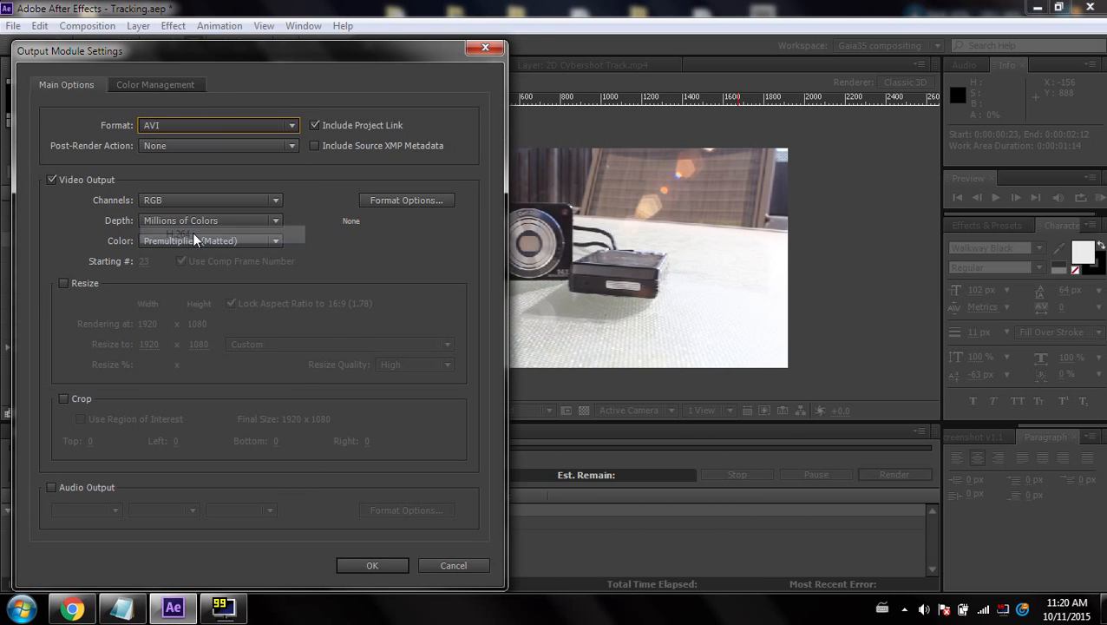
- Check the available colour depths for the output and toggle audio output on and back off
{"action": "left_click", "coordinate": [144, 222]}
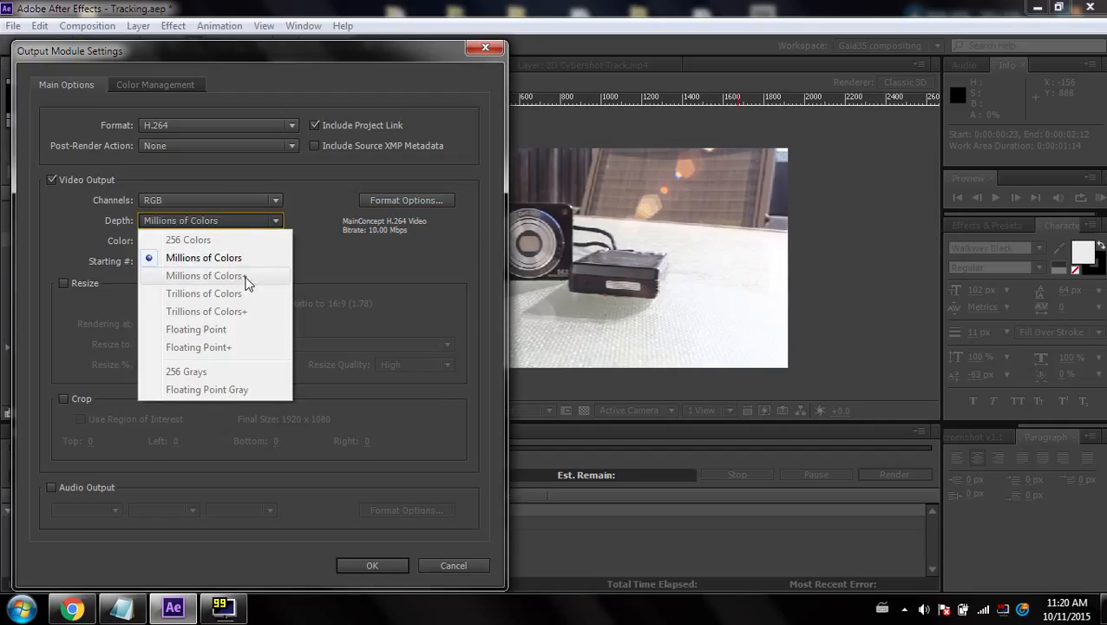
{"action": "left_click", "coordinate": [260, 220]}
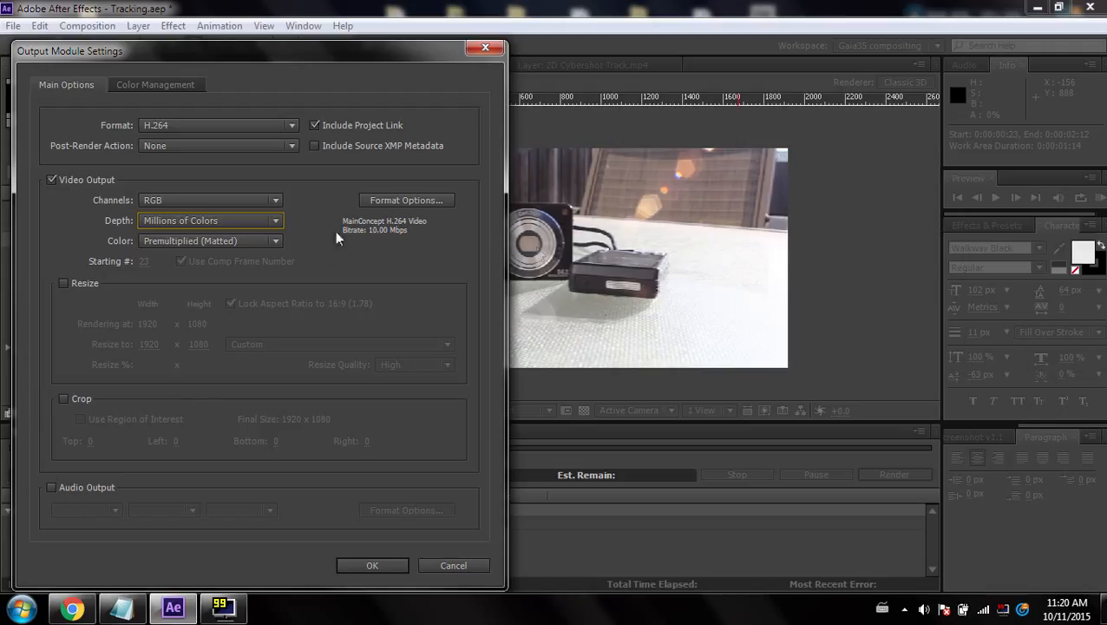
{"action": "left_click", "coordinate": [51, 489]}
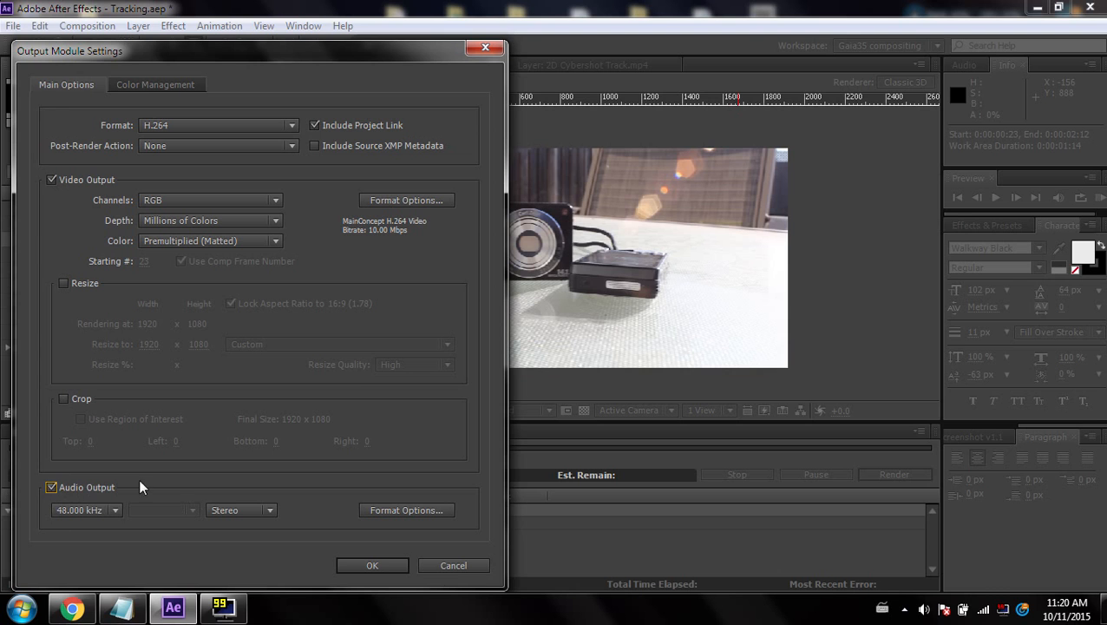
{"action": "left_click", "coordinate": [51, 488]}
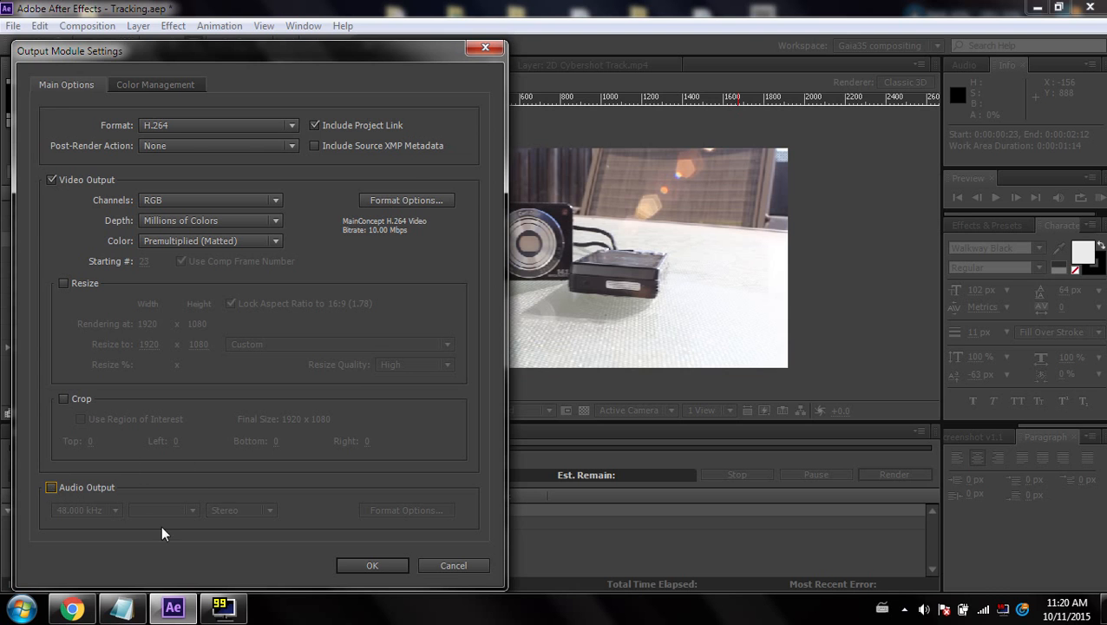
- Open the H.264 format options and set both the target and maximum bitrates to 8 Mbps
{"action": "left_click", "coordinate": [410, 202]}
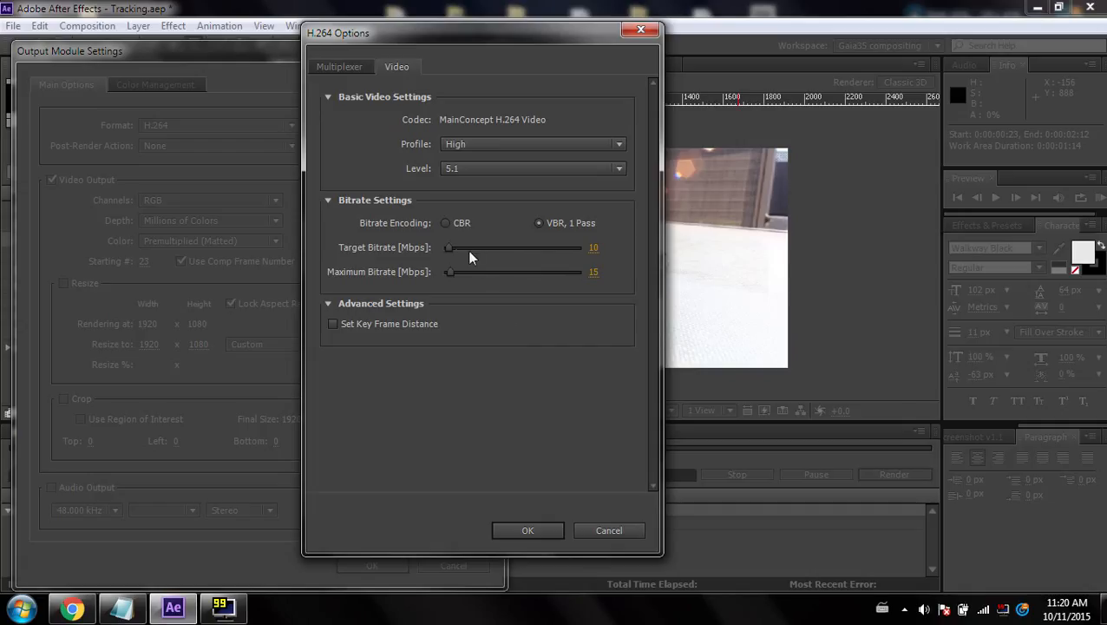
{"action": "left_click", "coordinate": [594, 249]}
{"action": "type", "text": "8"}
{"action": "left_click", "coordinate": [590, 270]}
{"action": "left_click", "coordinate": [622, 246]}
{"action": "left_click", "coordinate": [602, 304]}
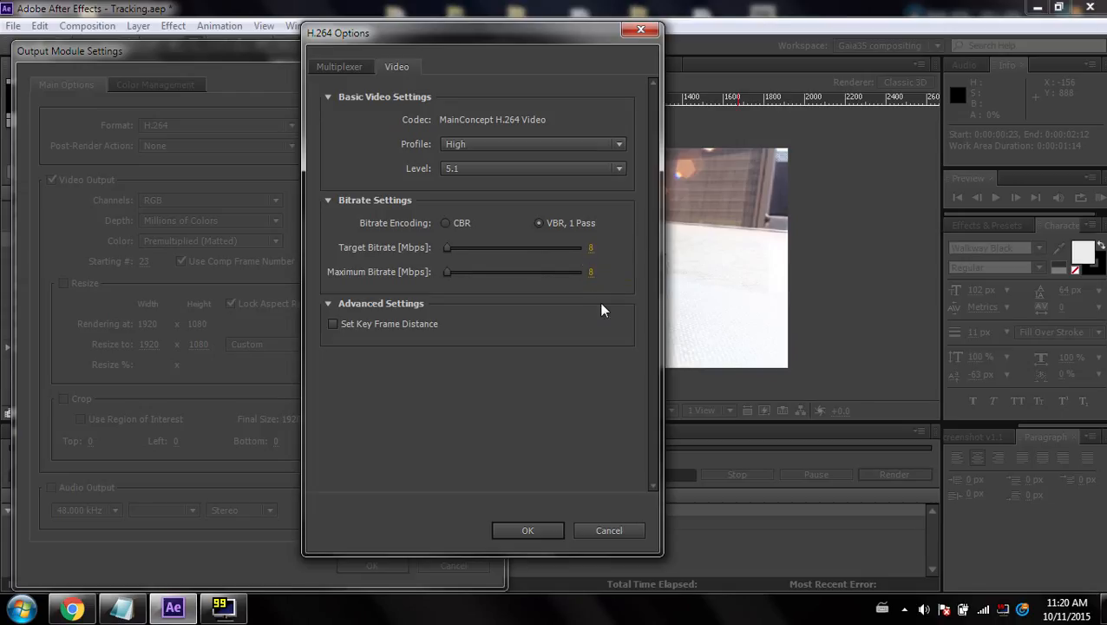
- Set the H.264 target bitrate to 13 Mbps and the maximum bitrate to 15 Mbps
{"action": "left_click", "coordinate": [592, 249]}
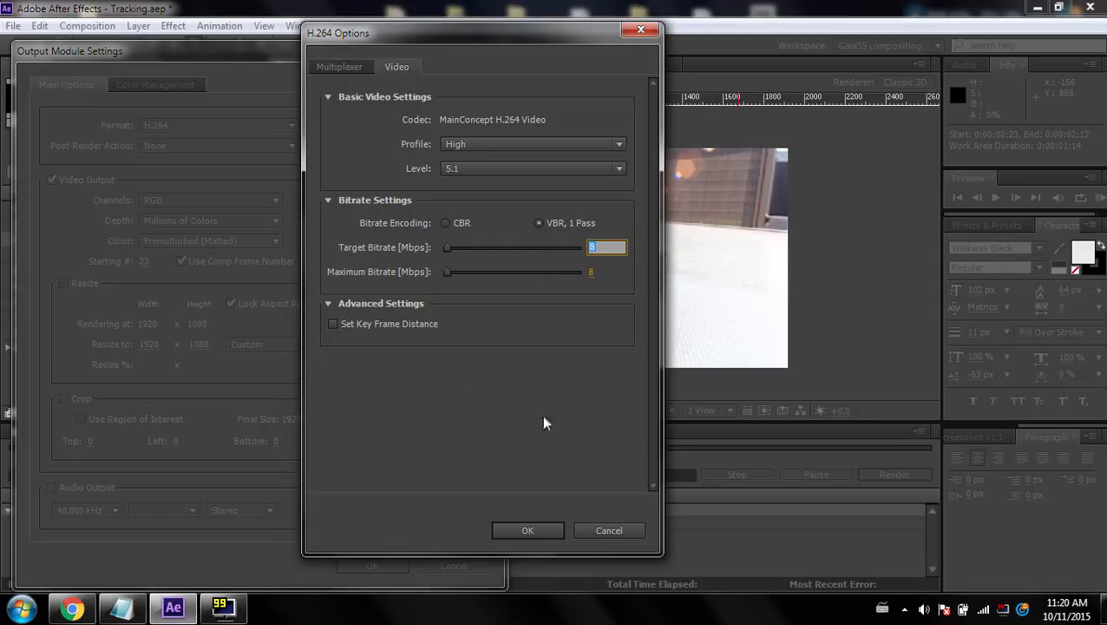
{"action": "type", "text": "13"}
{"action": "left_click", "coordinate": [590, 273]}
{"action": "left_click", "coordinate": [596, 273]}
{"action": "type", "text": "15"}
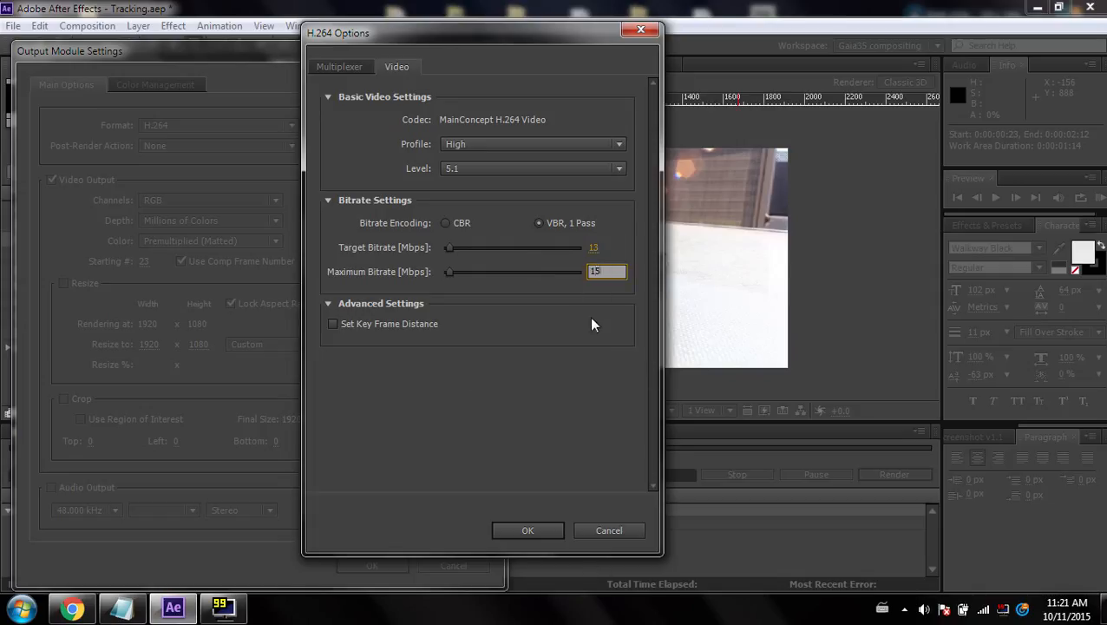
{"action": "left_click", "coordinate": [591, 318]}
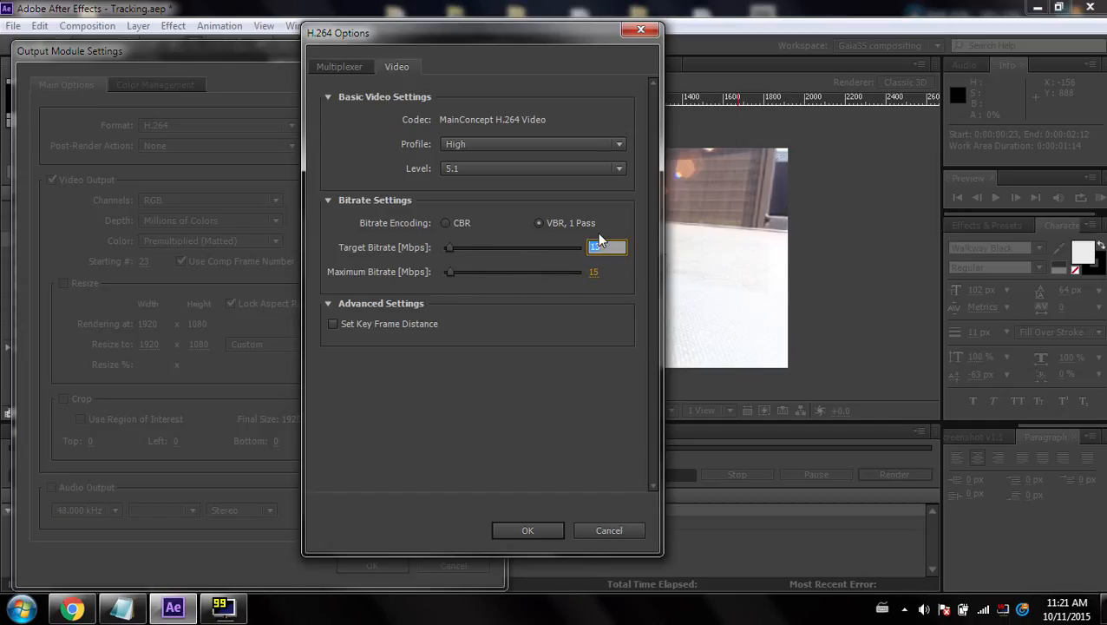
- Set the H.264 target bitrate to 10 Mbps and accept the format options and output module settings
{"action": "type", "text": "10"}
{"action": "left_click", "coordinate": [570, 307]}
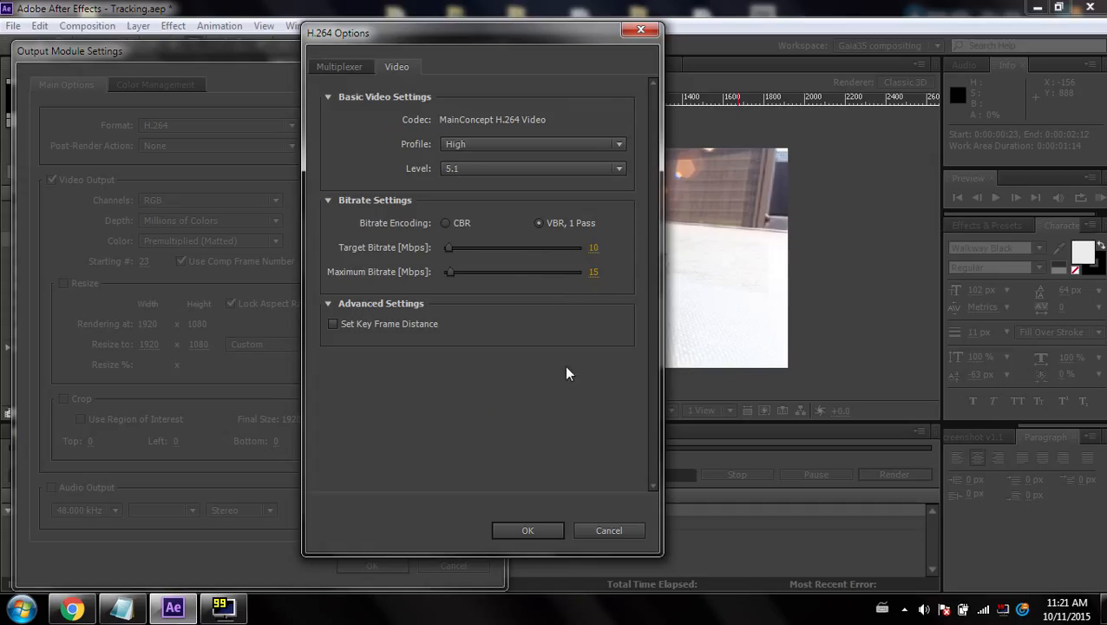
{"action": "left_click", "coordinate": [528, 530]}
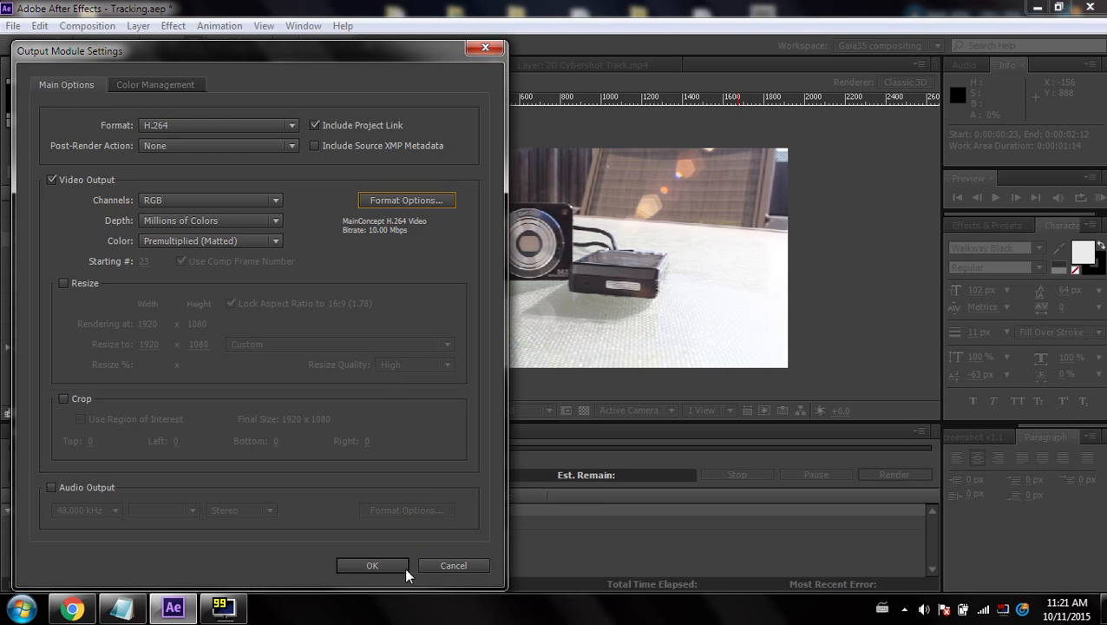
{"action": "left_click", "coordinate": [371, 565]}
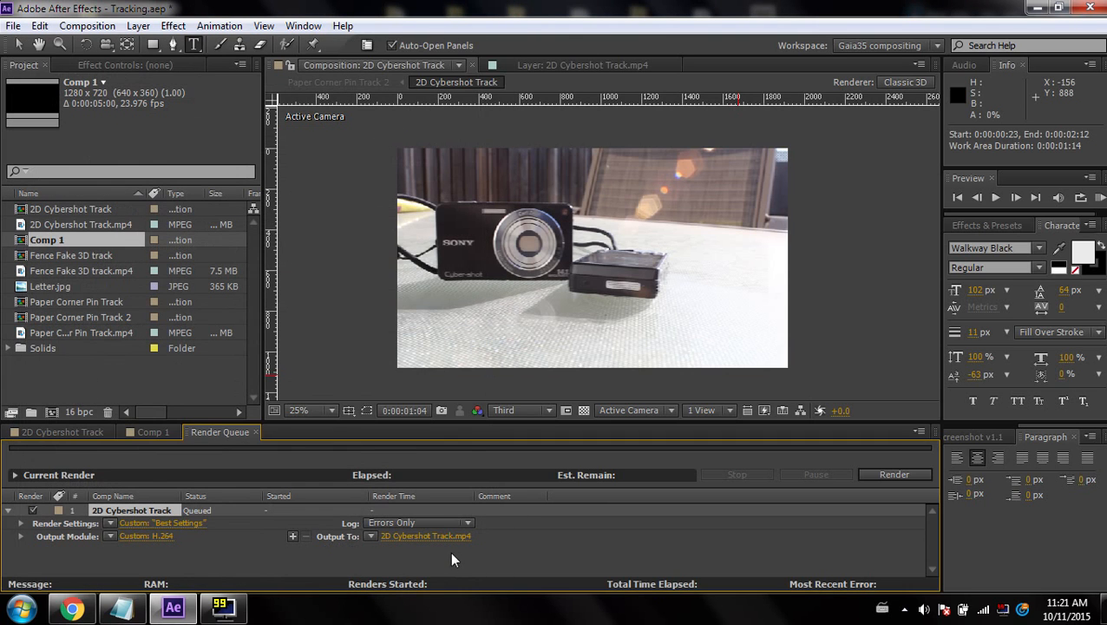
- Name the output file "camera track render" in the (Edit Now)How To After Effects folder and start the render
{"action": "left_click", "coordinate": [409, 536]}
{"action": "left_click_drag", "start_coordinate": [226, 50], "coordinate": [373, 102]}
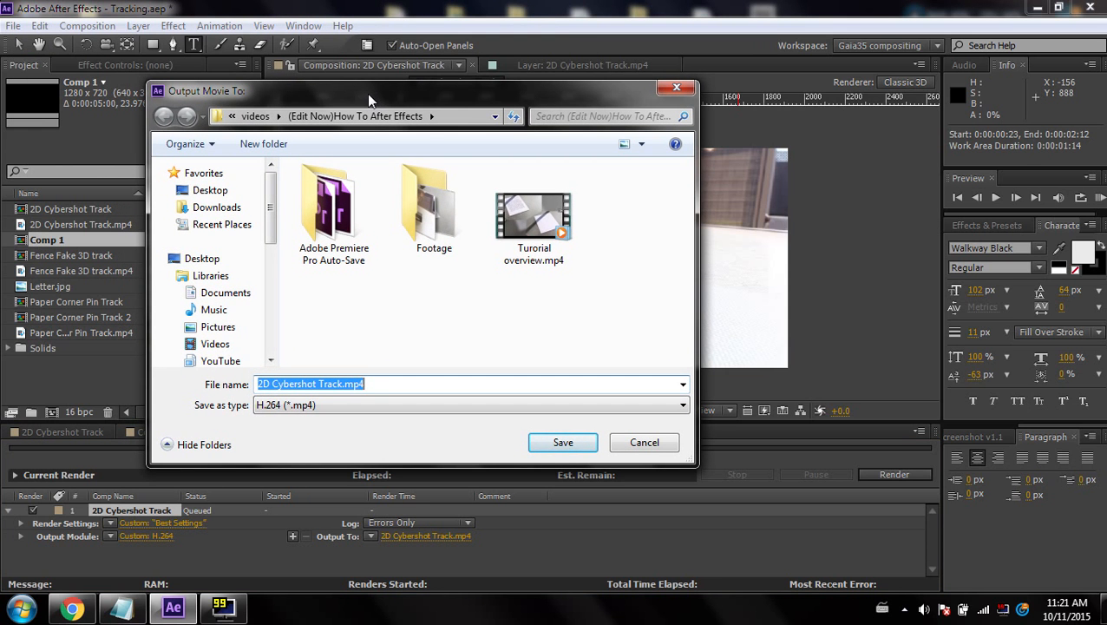
{"action": "type", "text": "camera track render"}
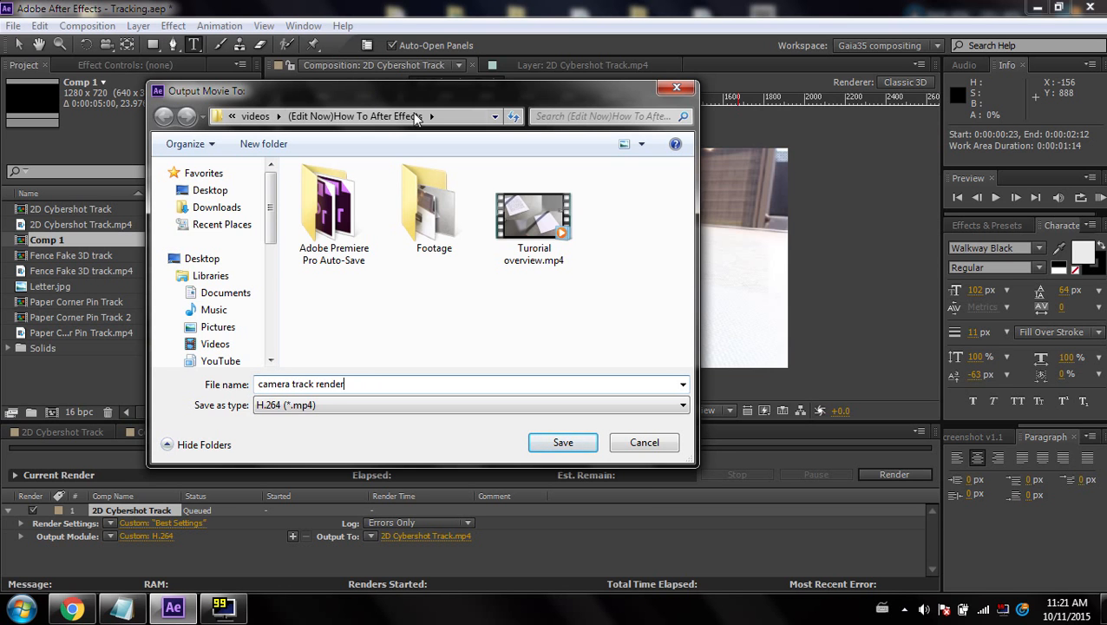
{"action": "left_click", "coordinate": [564, 442]}
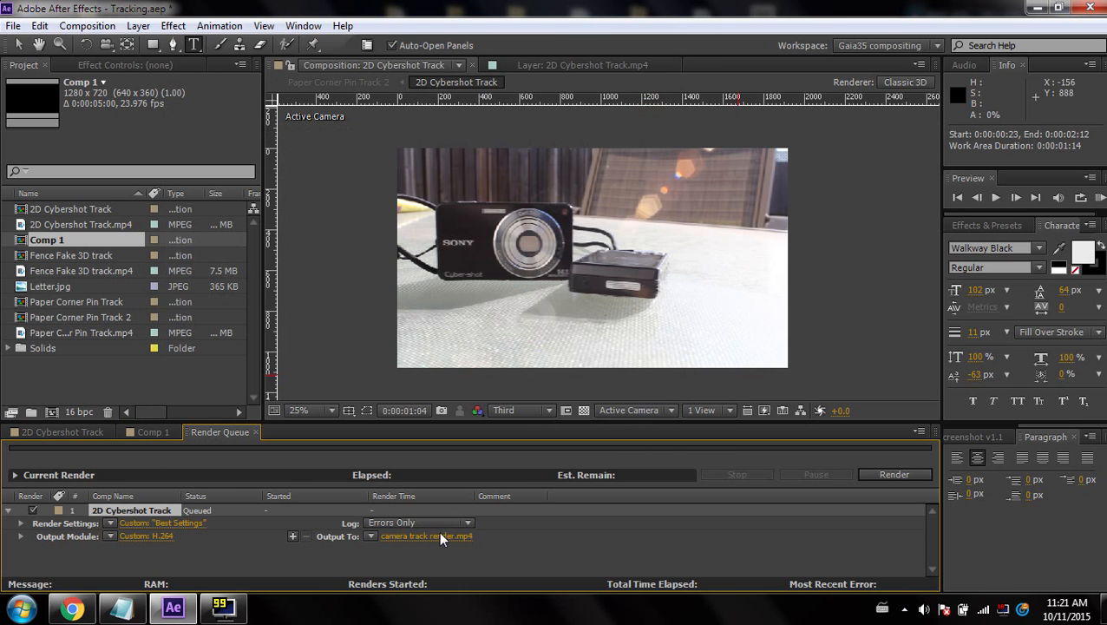
{"action": "left_click", "coordinate": [906, 474]}
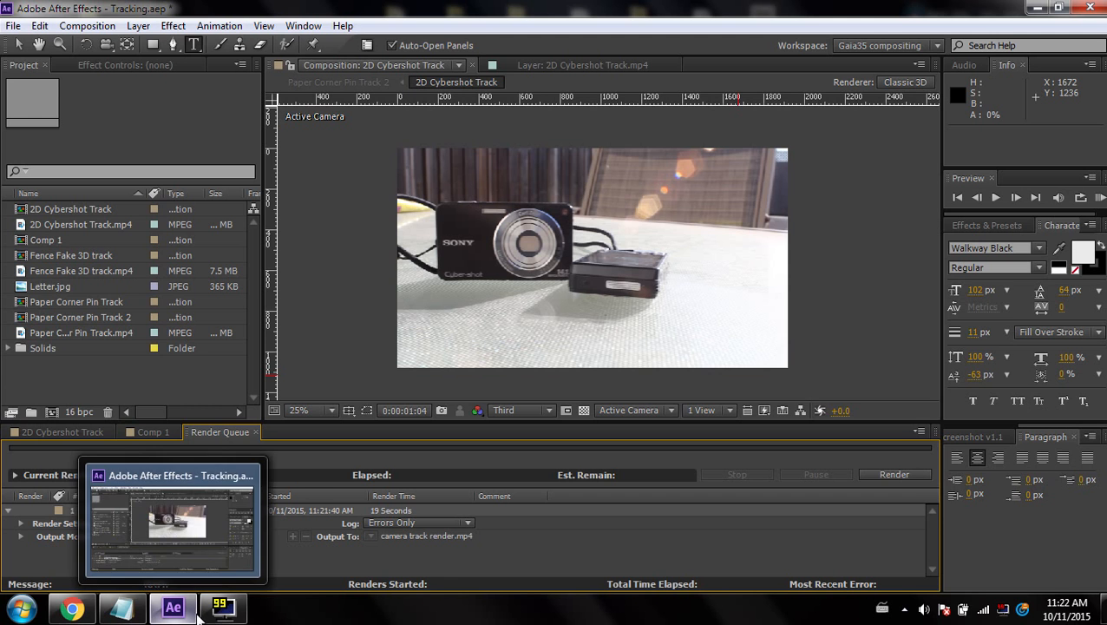
- Browse to the videos folder on the Toshiba Canvio drive and play the finished camera track render video
{"action": "key", "text": "super+e"}
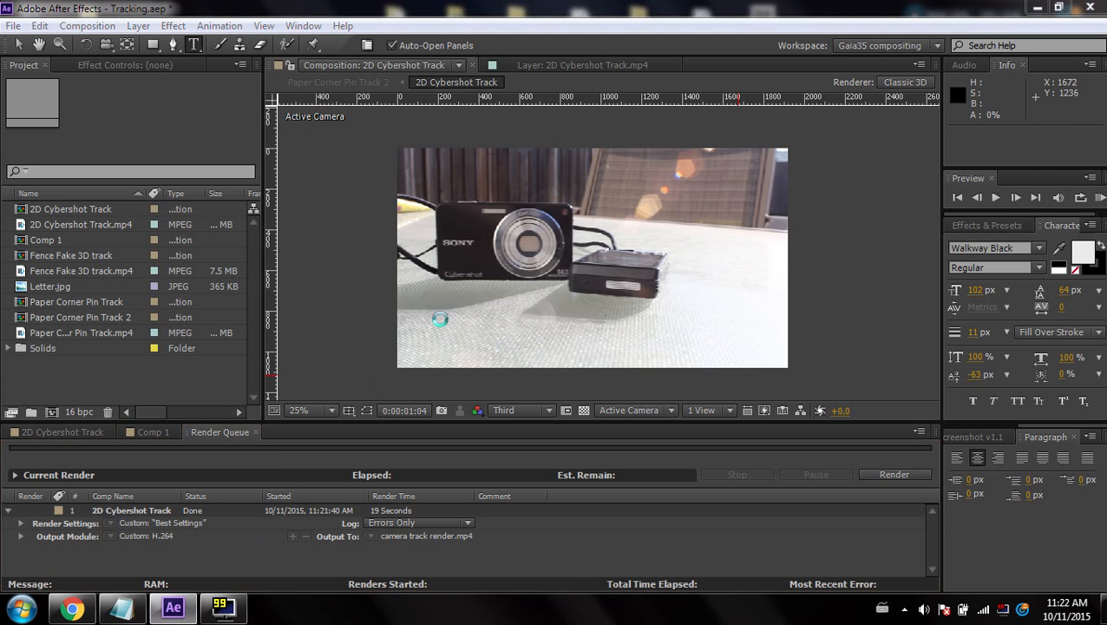
{"action": "left_click", "coordinate": [675, 198]}
{"action": "double_click", "coordinate": [944, 519]}
{"action": "scroll", "coordinate": [944, 519], "scroll_direction": "down", "scroll_amount": 4}
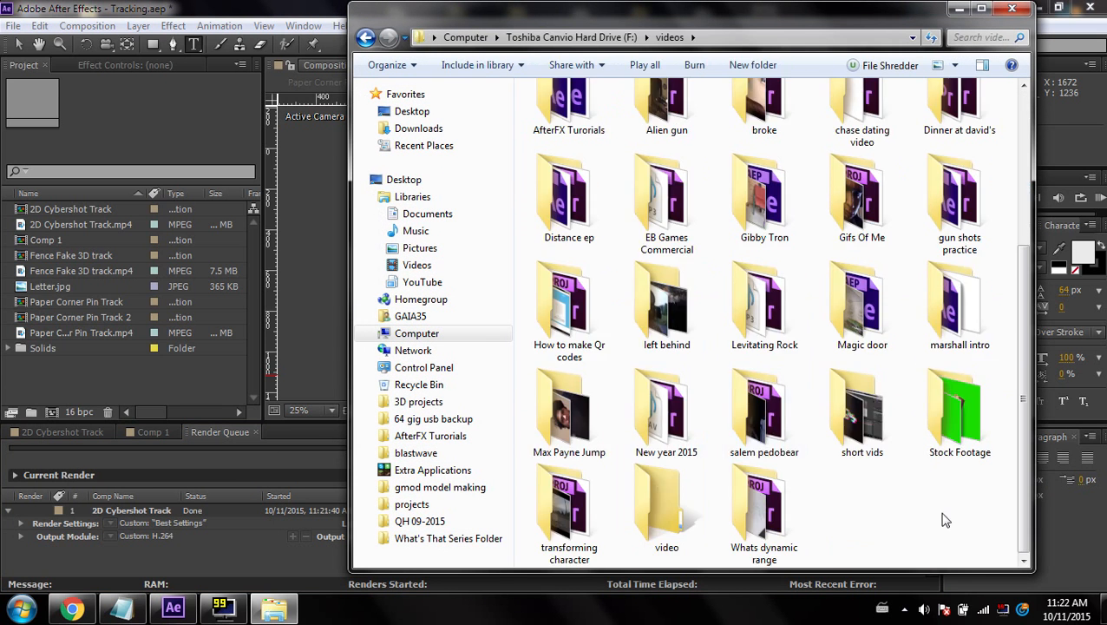
{"action": "scroll", "coordinate": [944, 519], "scroll_direction": "up", "scroll_amount": 4}
{"action": "double_click", "coordinate": [957, 143]}
{"action": "left_click", "coordinate": [765, 159]}
{"action": "double_click", "coordinate": [765, 160]}
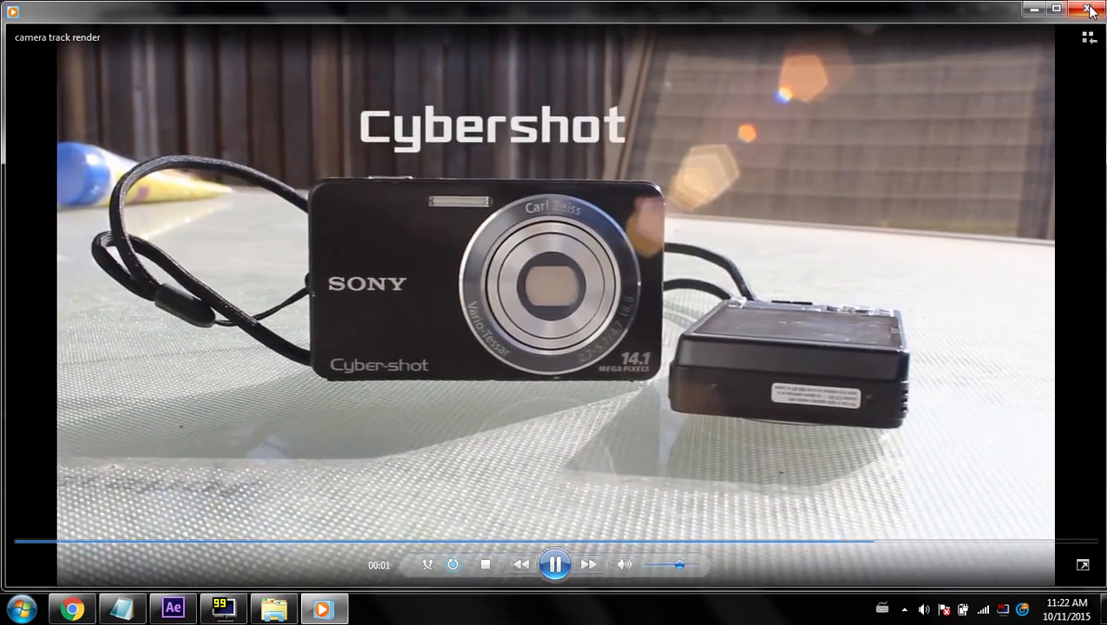
- Close the video player, the folder window and the render queue, and return to the 2D Cybershot Track timeline
{"action": "left_click", "coordinate": [1087, 9]}
{"action": "left_click", "coordinate": [1088, 8]}
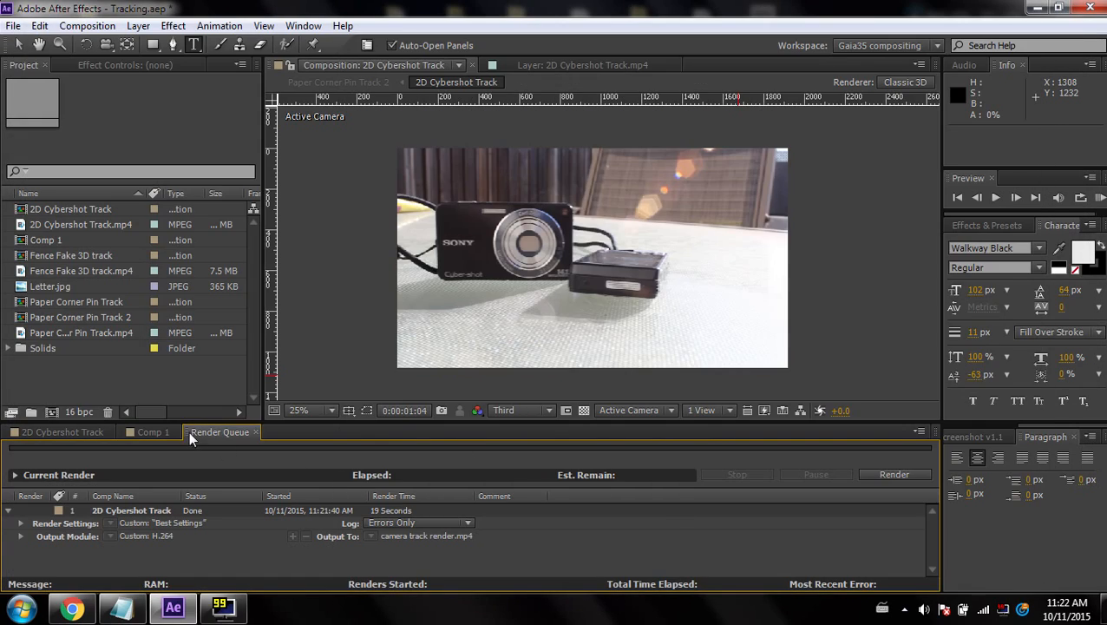
{"action": "left_click", "coordinate": [256, 431]}
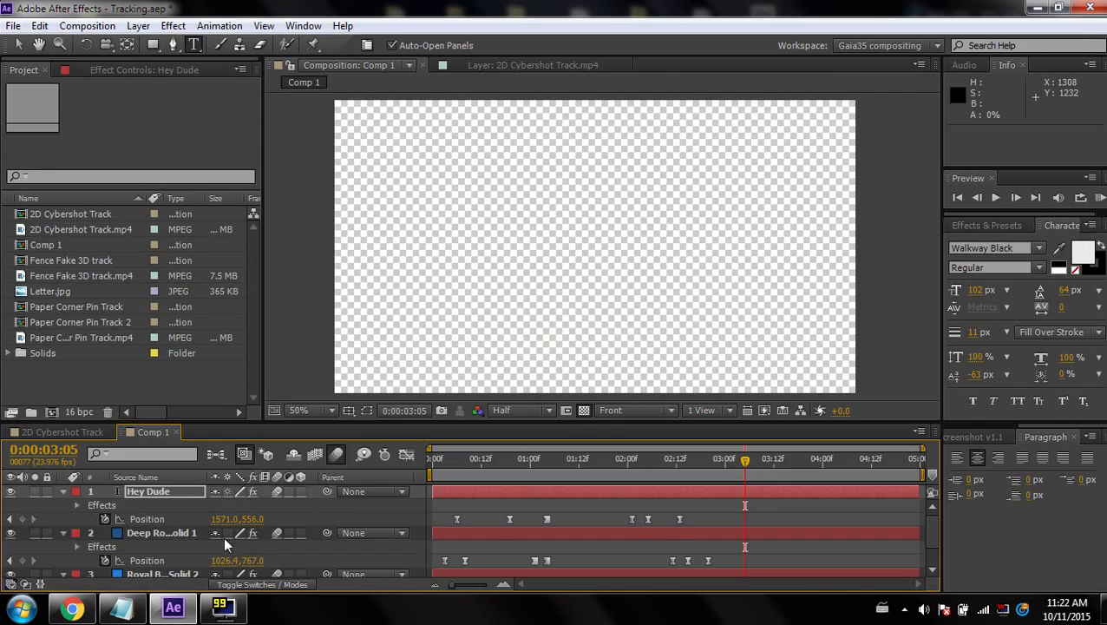
{"action": "left_click", "coordinate": [63, 432]}
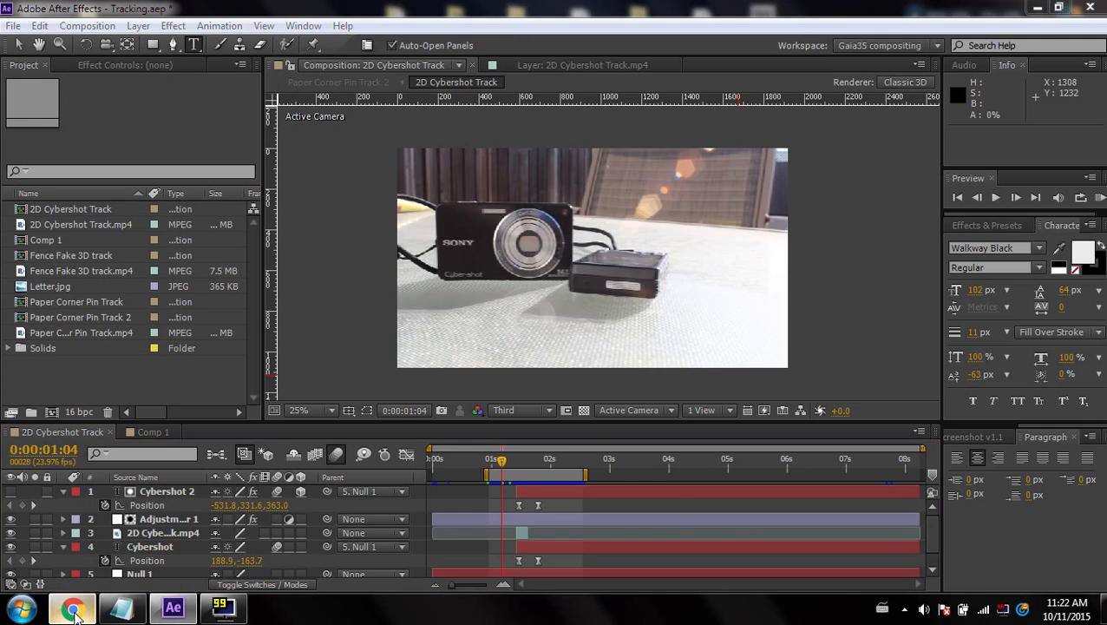
- Switch to Chrome to view the QuickTime 7 download page and its web address, and close the browser
{"action": "left_click", "coordinate": [72, 608]}
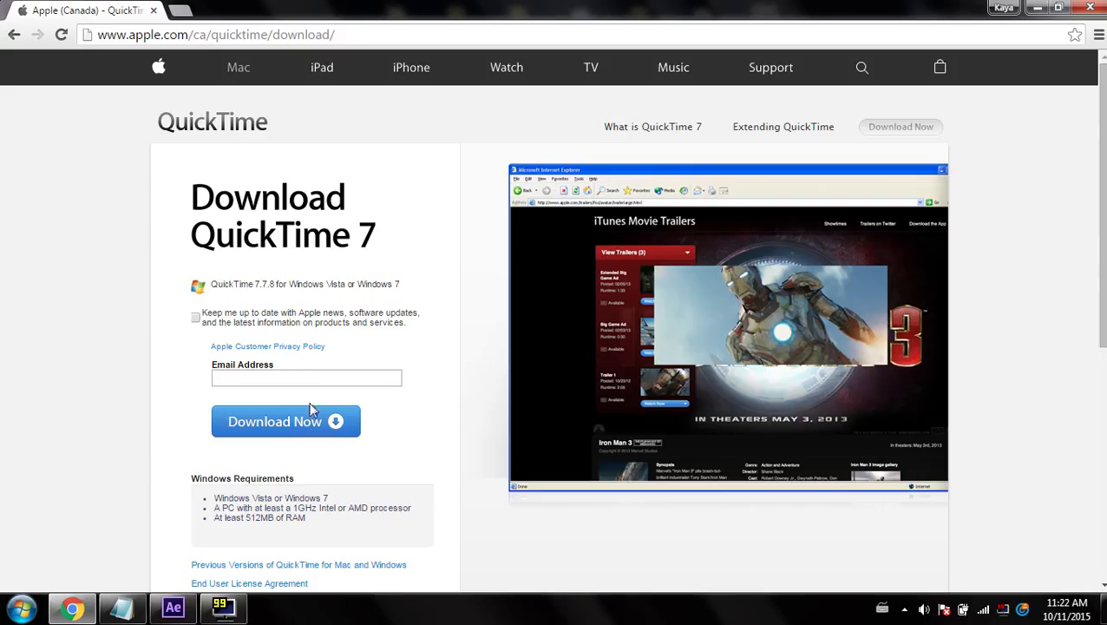
{"action": "left_click_drag", "start_coordinate": [337, 36], "coordinate": [87, 38]}
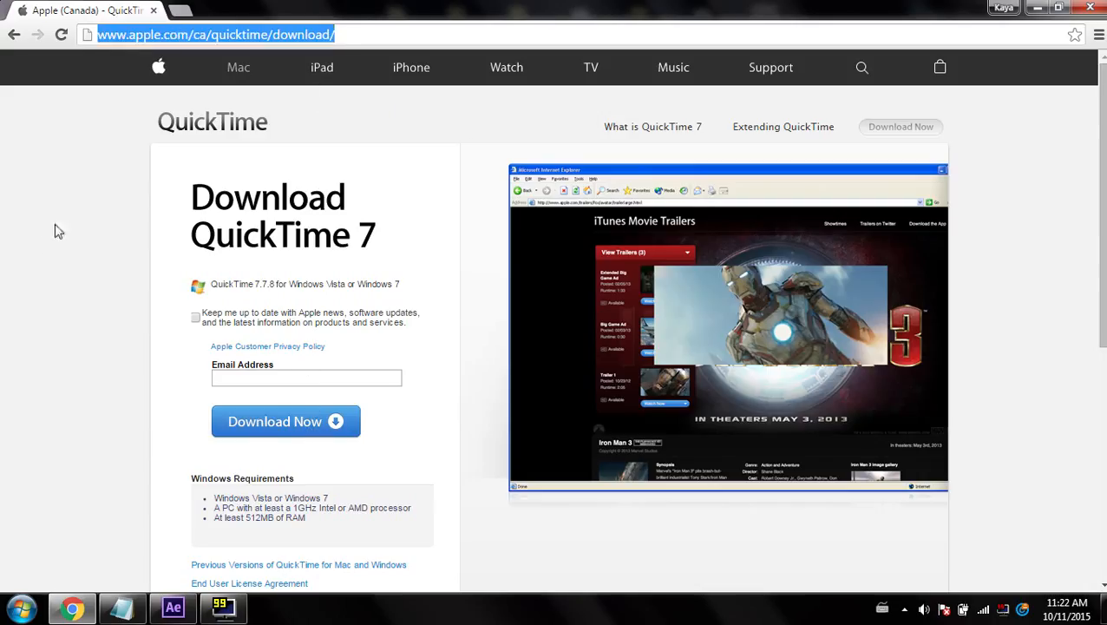
{"action": "left_click", "coordinate": [43, 239]}
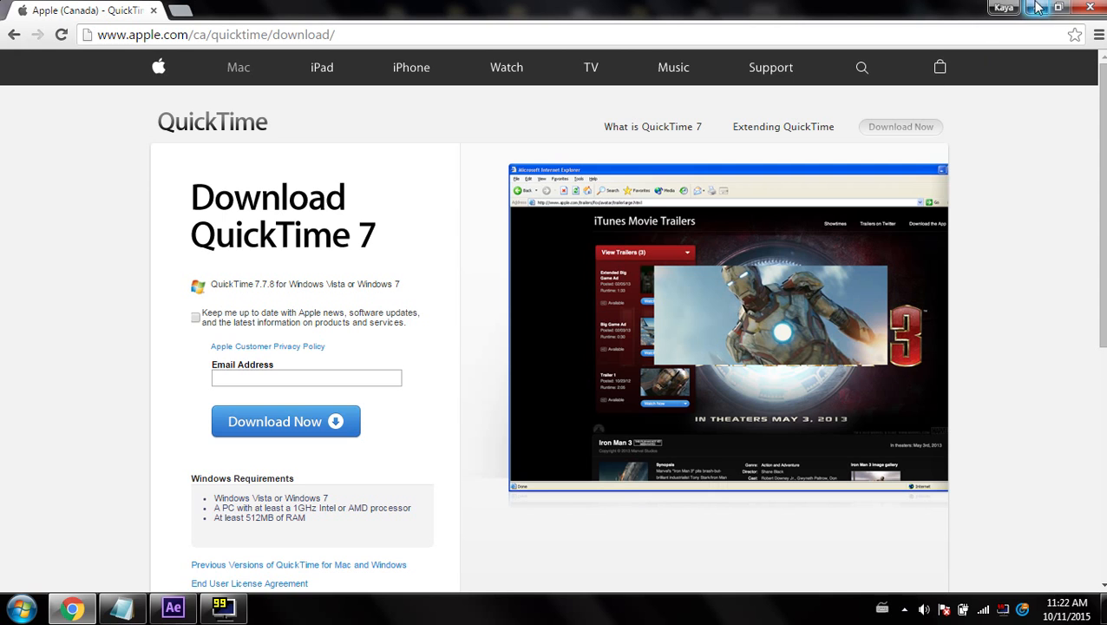
{"action": "left_click", "coordinate": [1090, 7]}
- Open the Comp 1 timeline and RAM preview its Hey Dude title animation from the first frame
{"action": "left_click", "coordinate": [143, 431]}
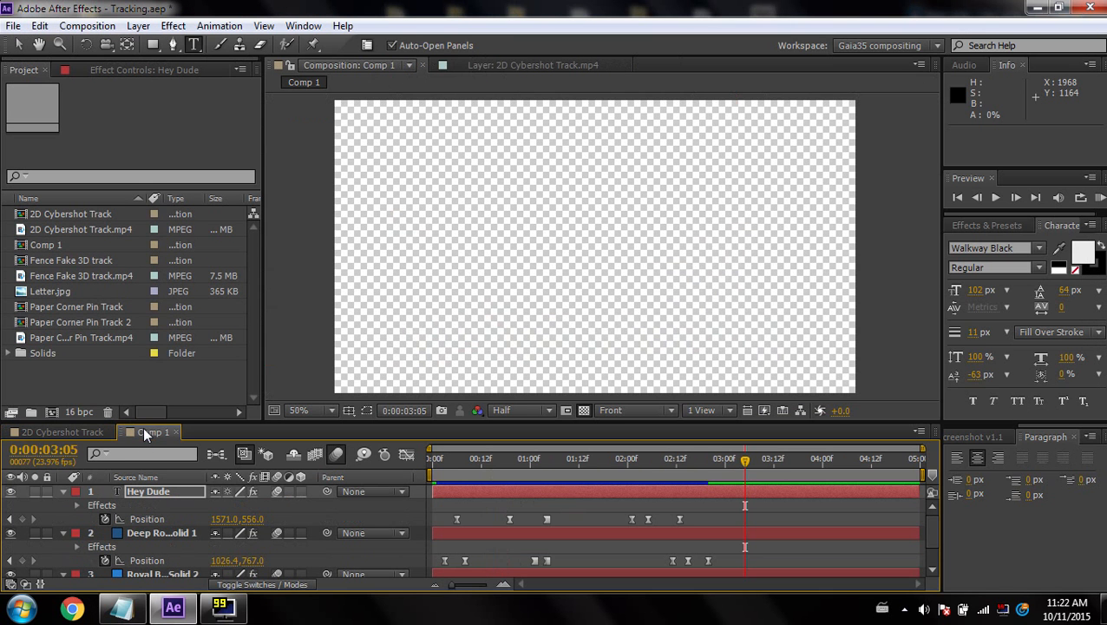
{"action": "left_click", "coordinate": [434, 460]}
{"action": "key", "text": "KP_0"}
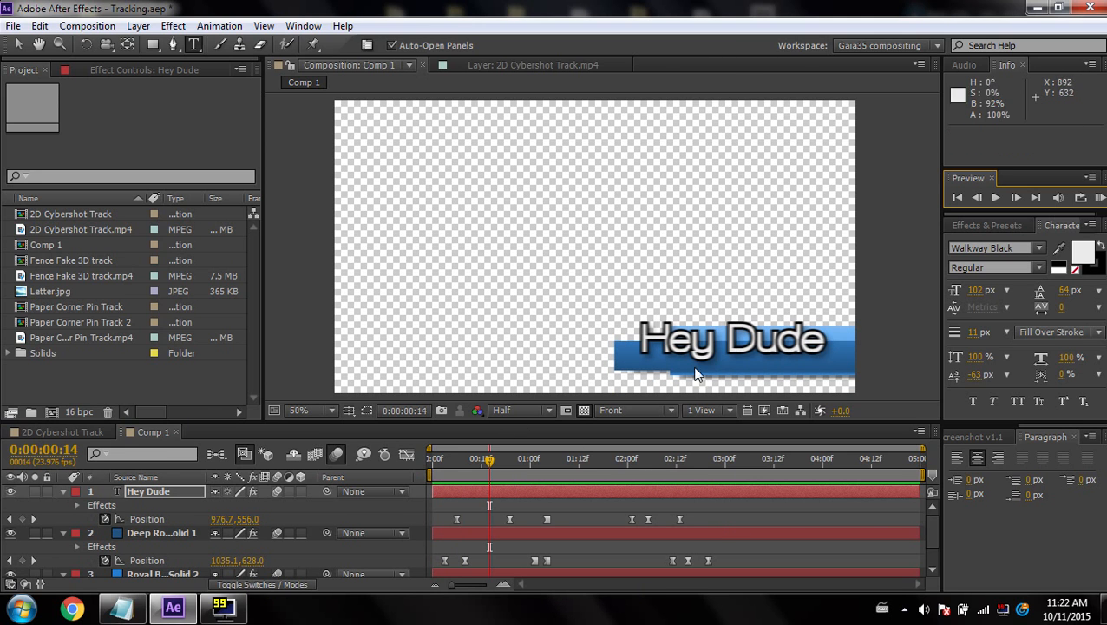
- Turn the viewer's transparency grid off, inspect the title at 0:00:00:23 on black, and turn the grid back on
{"action": "key", "text": "v"}
{"action": "left_click", "coordinate": [583, 410]}
{"action": "left_click_drag", "start_coordinate": [461, 462], "coordinate": [526, 464]}
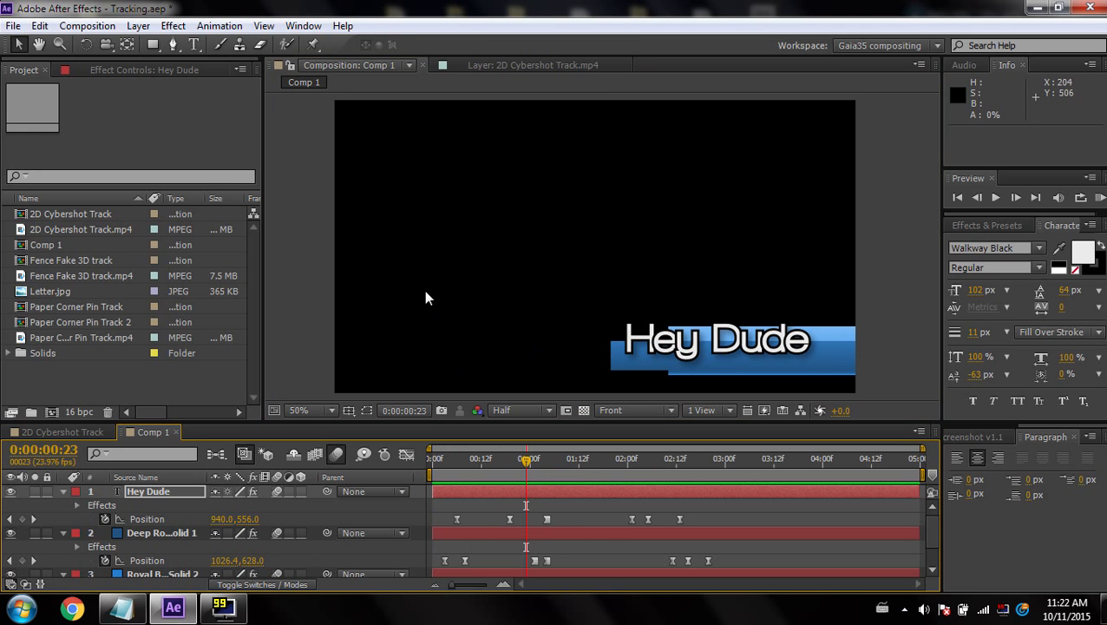
{"action": "left_click", "coordinate": [582, 411]}
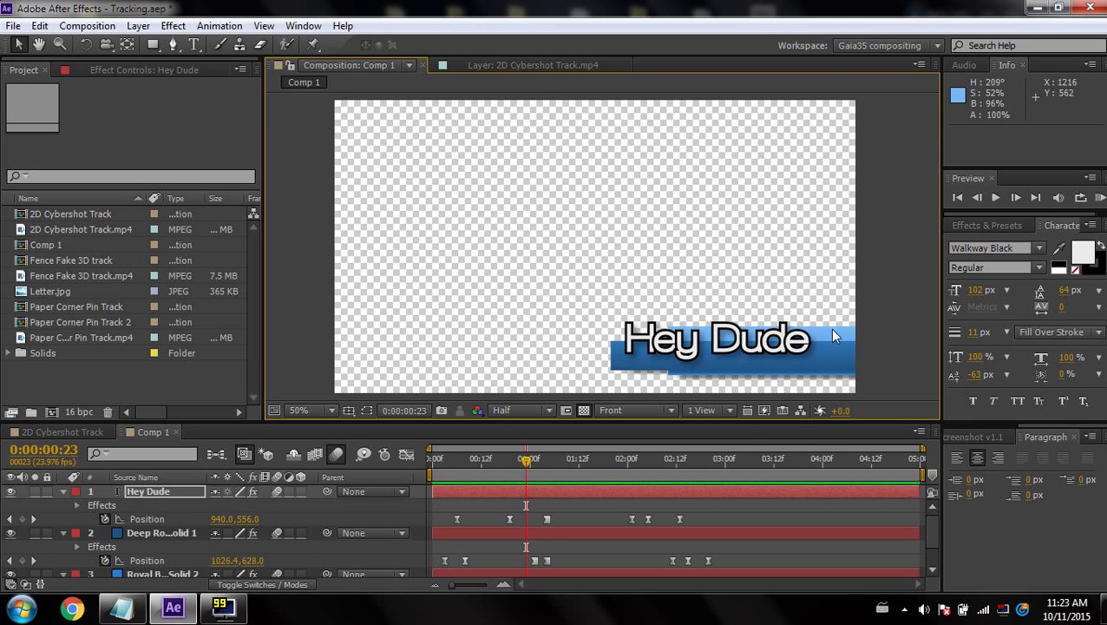
- Scrub back to 0:00:00:11, step forward two frames, and play the title's entrance animation
{"action": "left_click_drag", "start_coordinate": [501, 468], "coordinate": [478, 469]}
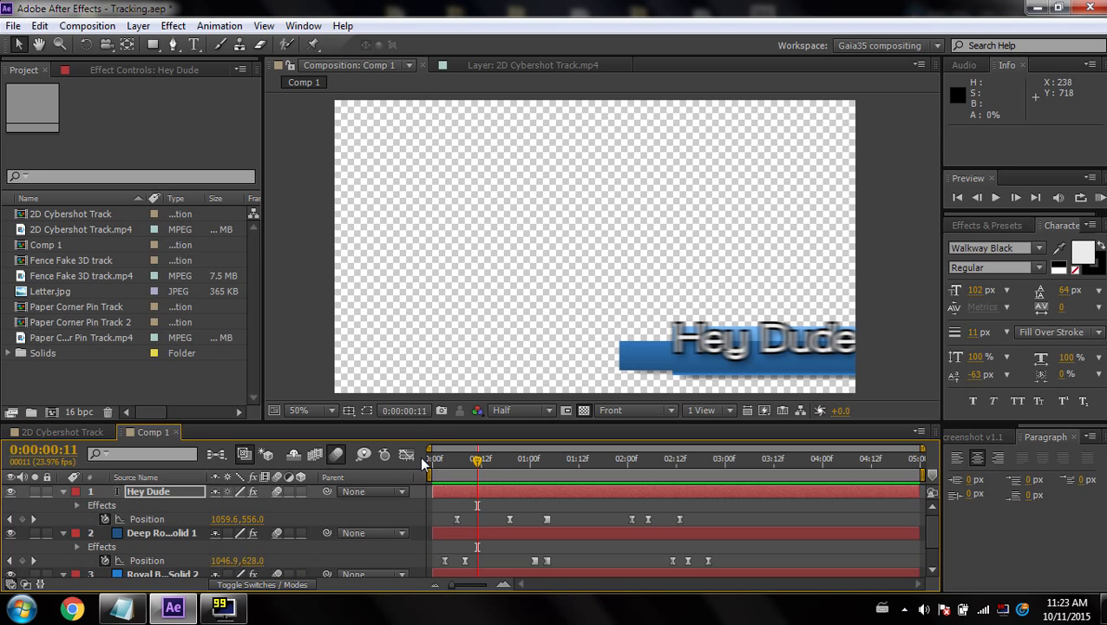
{"action": "key", "text": "Page_Down"}
{"action": "key", "text": "Page_Down"}
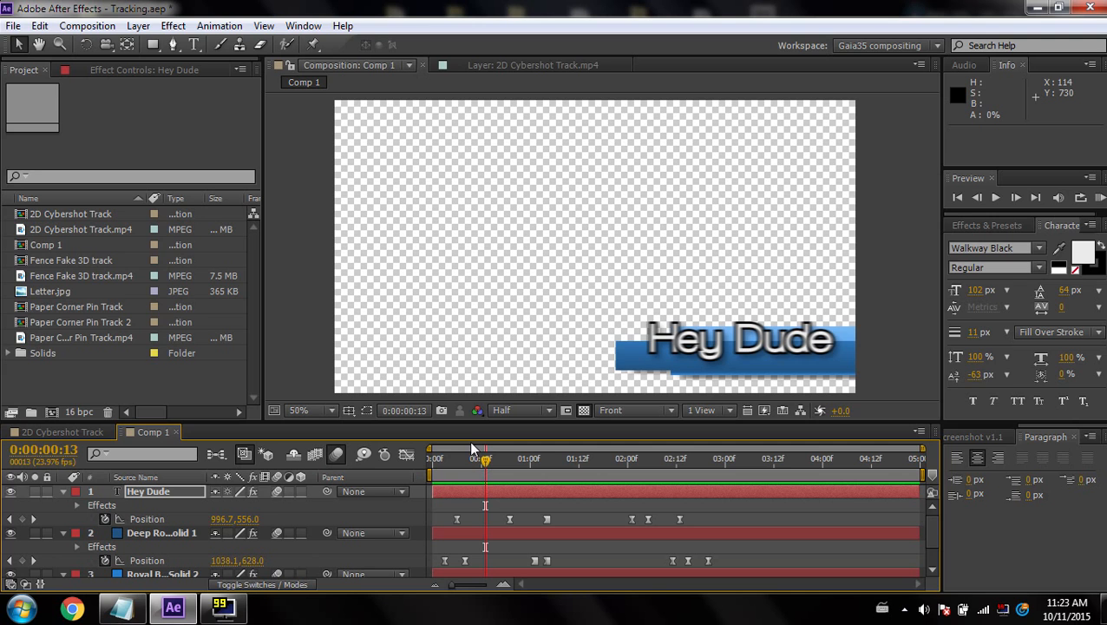
{"action": "key", "text": "space"}
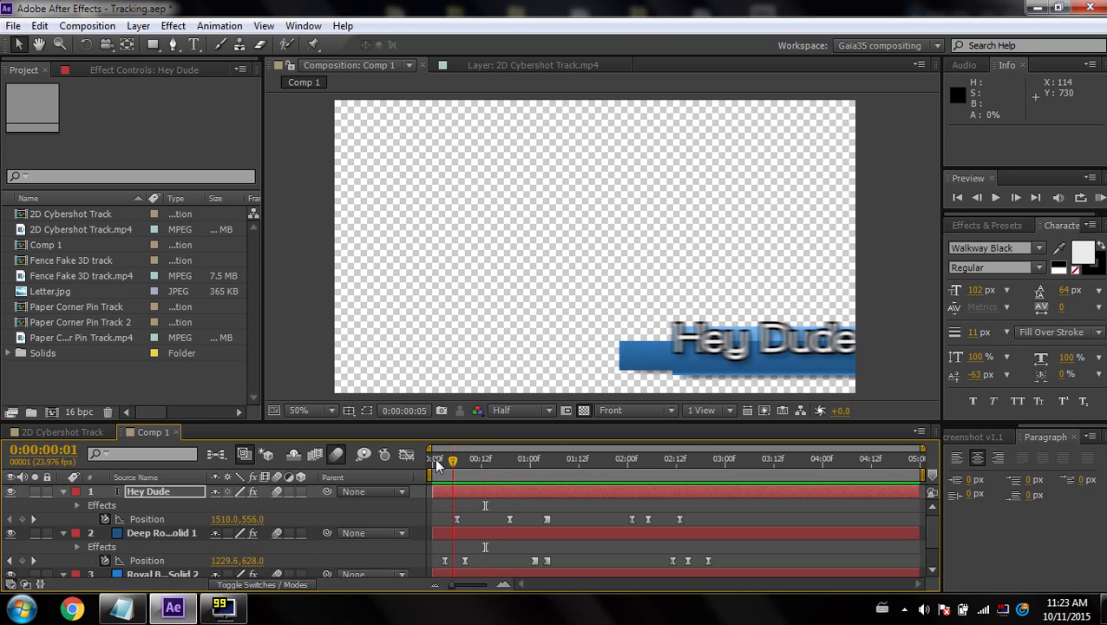
- End Comp 1's work area at the last Position keyframe, making it 0:00:02:20 long, and trim the composition to it
{"action": "left_click_drag", "start_coordinate": [859, 508], "coordinate": [706, 501]}
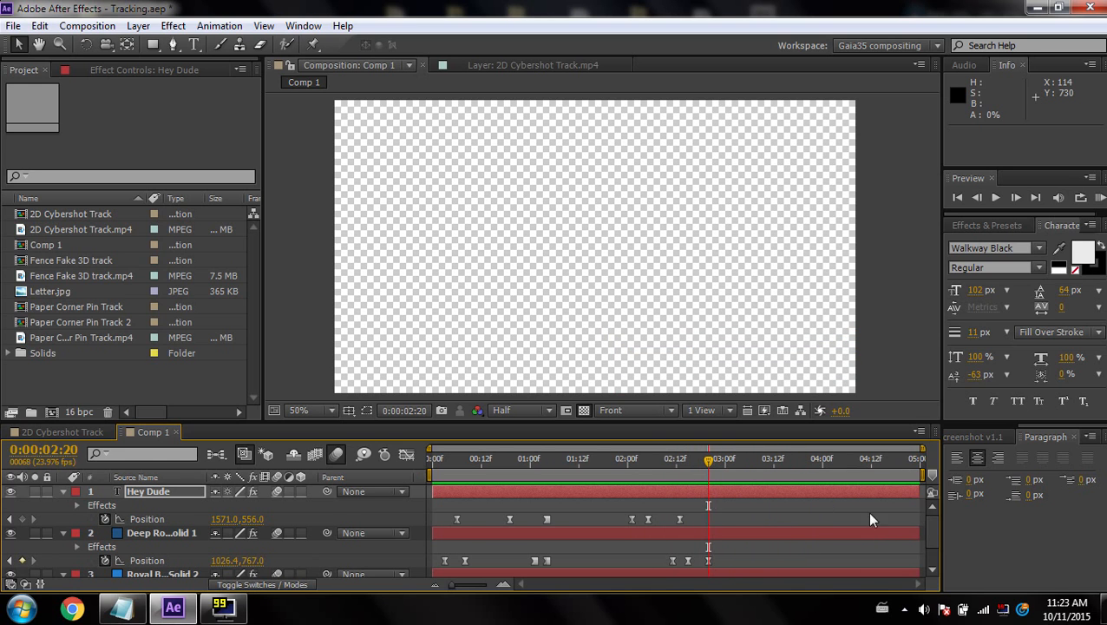
{"action": "key", "text": "n"}
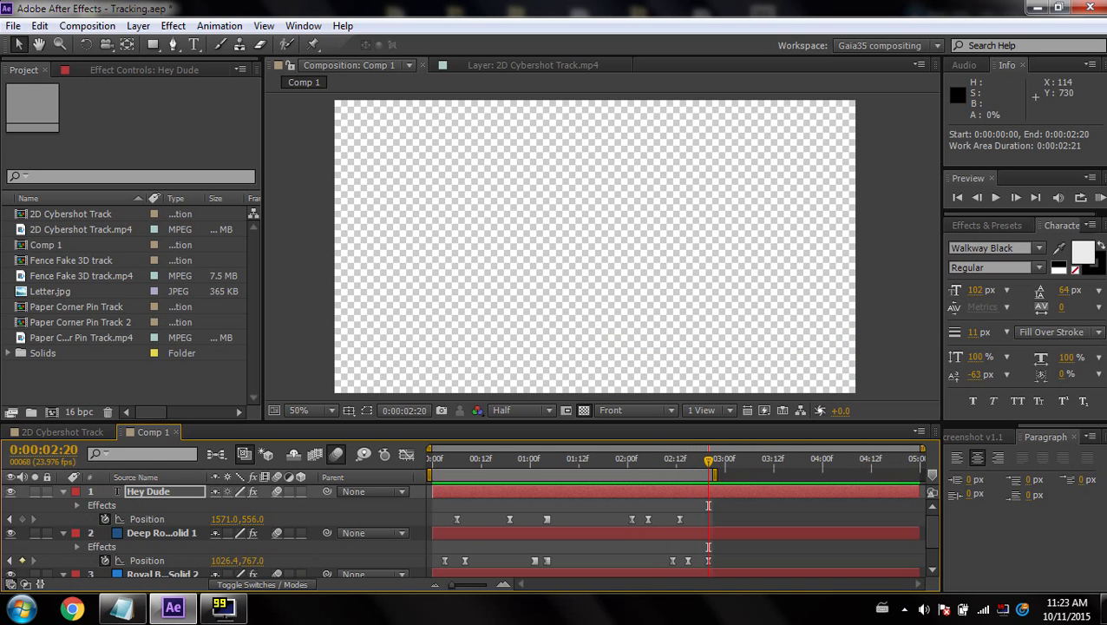
{"action": "left_click_drag", "start_coordinate": [733, 478], "coordinate": [805, 471]}
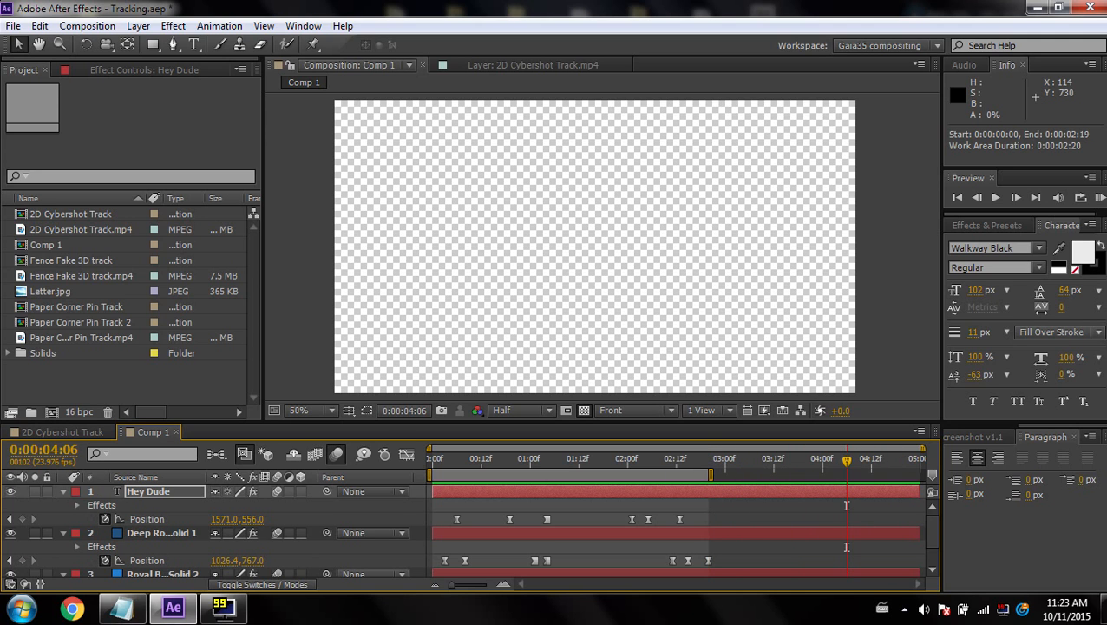
{"action": "right_click", "coordinate": [562, 476]}
{"action": "left_click", "coordinate": [642, 522]}
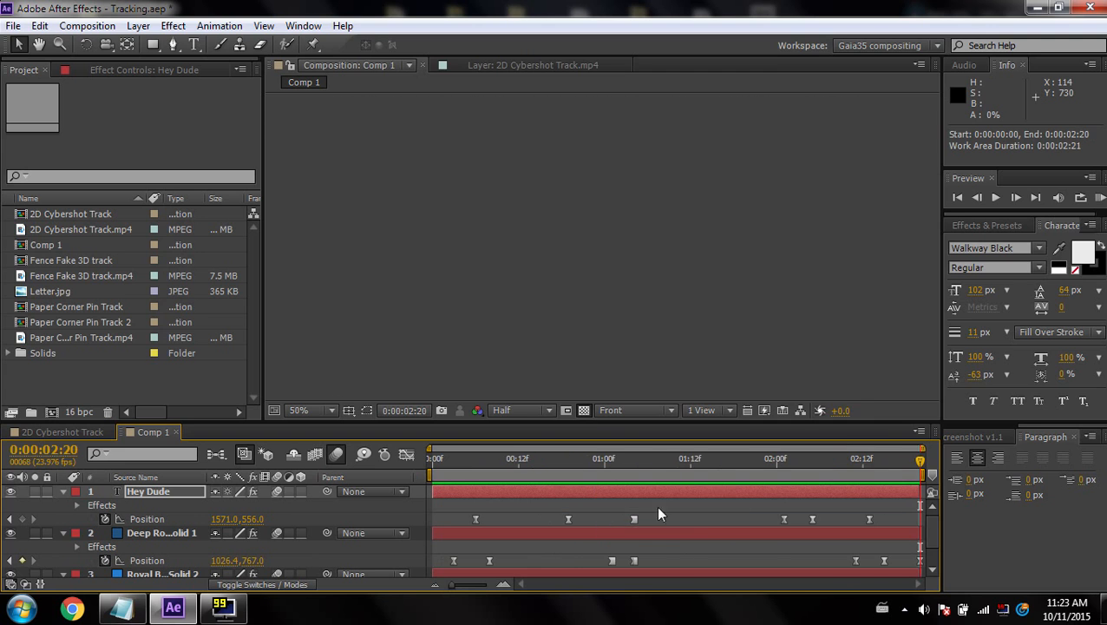
- Check the final keyframe, extend Comp 1's duration to 0:00:02:21, and return the playhead to the timeline's start
{"action": "left_click_drag", "start_coordinate": [742, 462], "coordinate": [937, 489]}
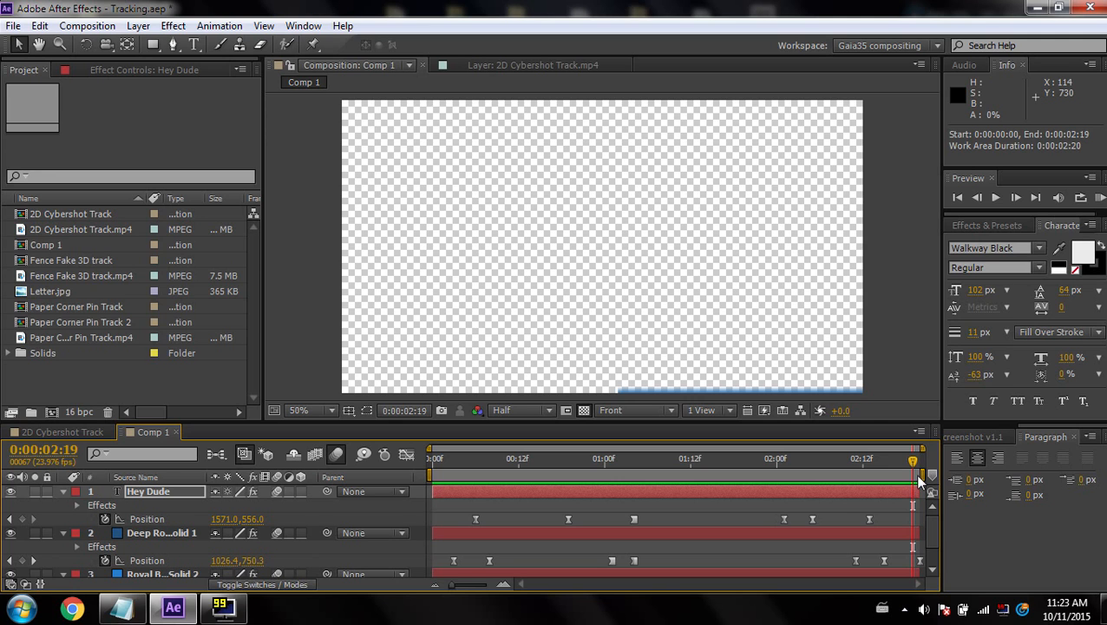
{"action": "left_click", "coordinate": [920, 561]}
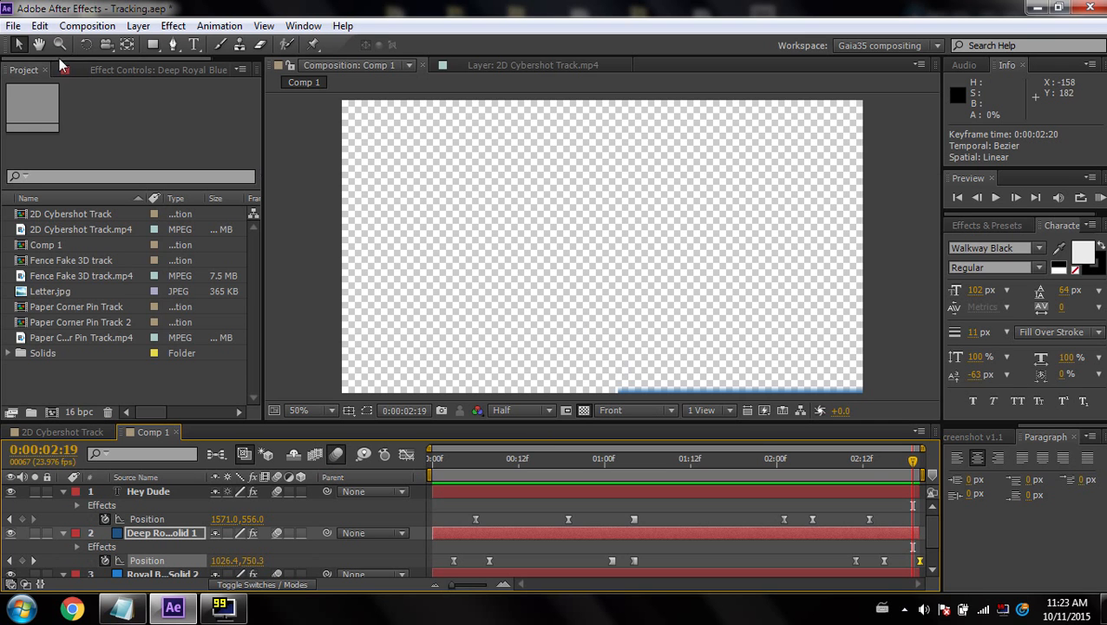
{"action": "left_click", "coordinate": [94, 27]}
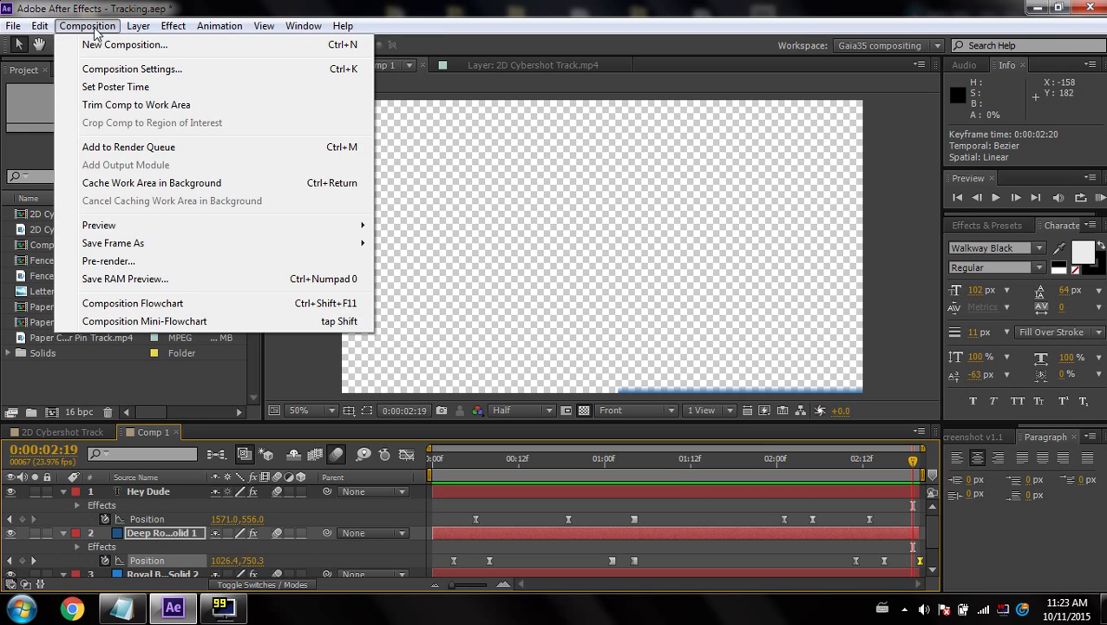
{"action": "left_click", "coordinate": [109, 69]}
{"action": "left_click", "coordinate": [422, 378]}
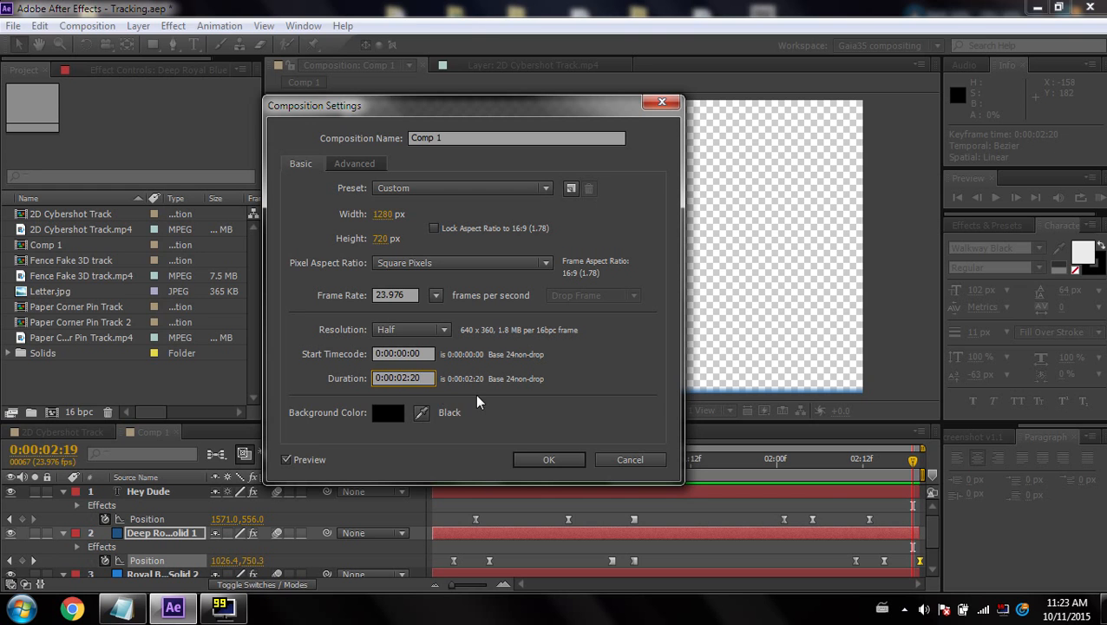
{"action": "key", "text": "Return"}
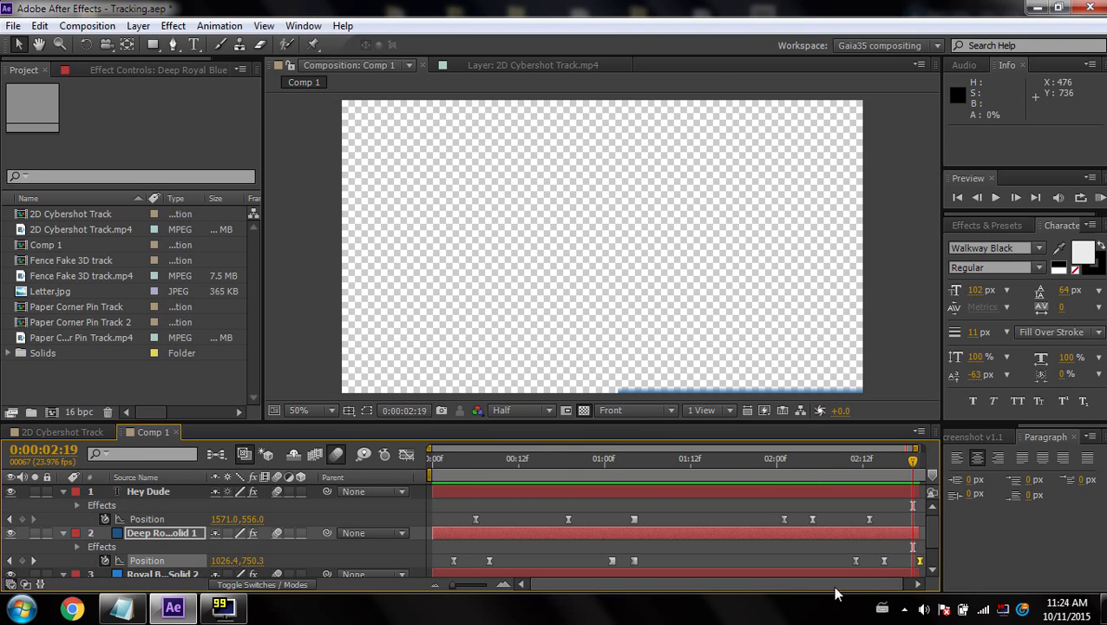
{"action": "left_click_drag", "start_coordinate": [593, 586], "coordinate": [646, 584]}
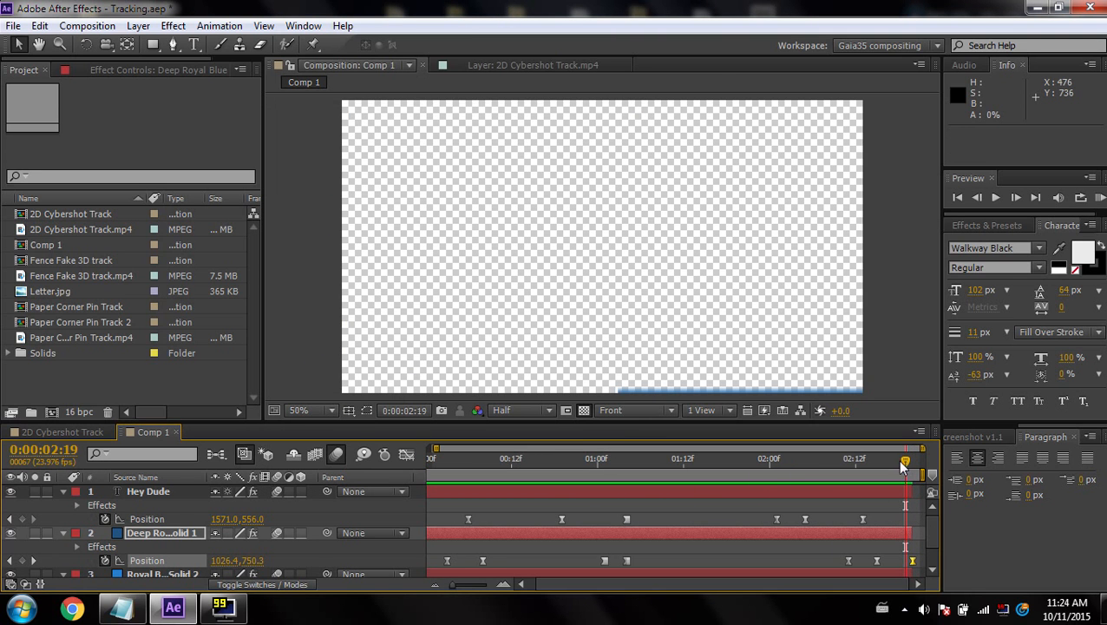
{"action": "left_click_drag", "start_coordinate": [901, 462], "coordinate": [292, 463]}
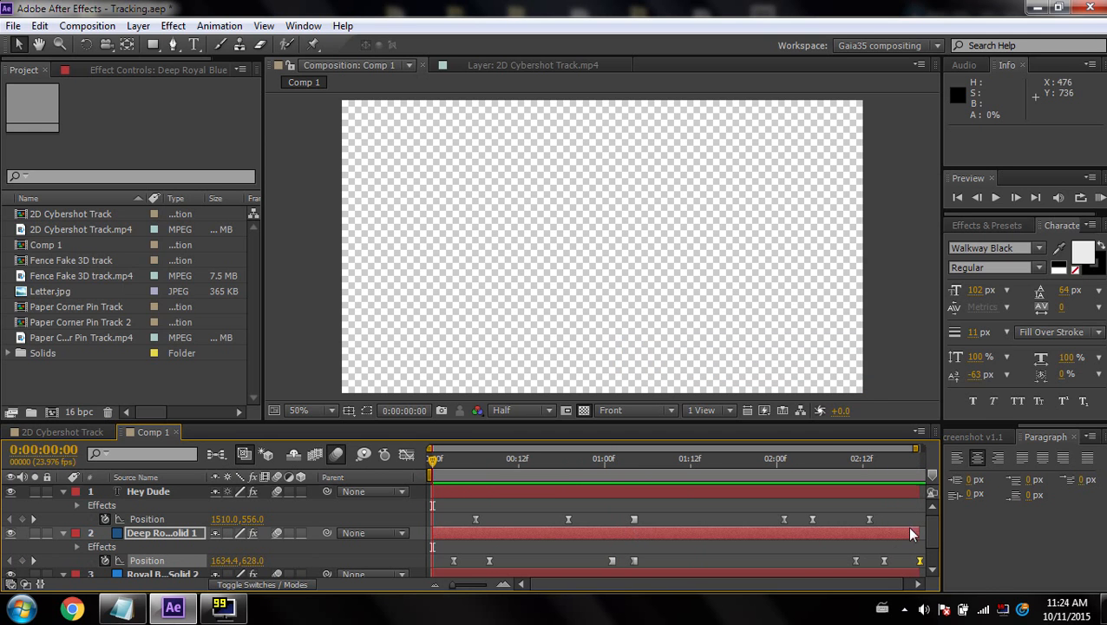
{"action": "scroll", "coordinate": [913, 533], "scroll_direction": "down", "scroll_amount": 2}
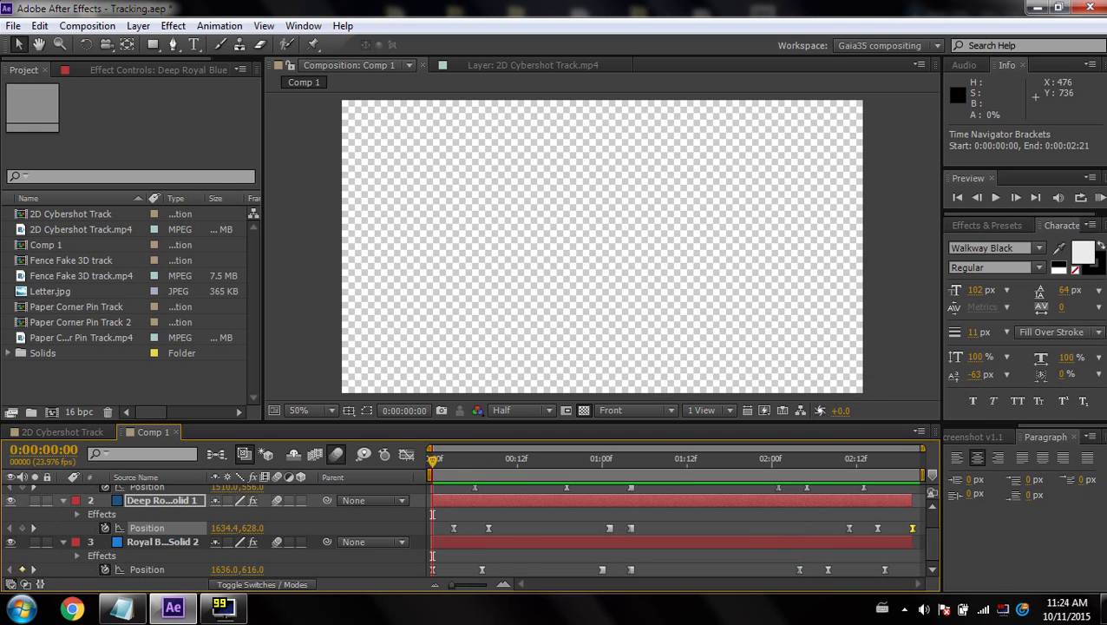
- Extend the Royal Blue Solid 2, Deep Royal Blue Solid 1 and Hey Dude layers to the end of Comp 1
{"action": "left_click", "coordinate": [913, 542]}
{"action": "scroll", "coordinate": [912, 543], "scroll_direction": "up", "scroll_amount": 2}
{"action": "left_click", "coordinate": [910, 534]}
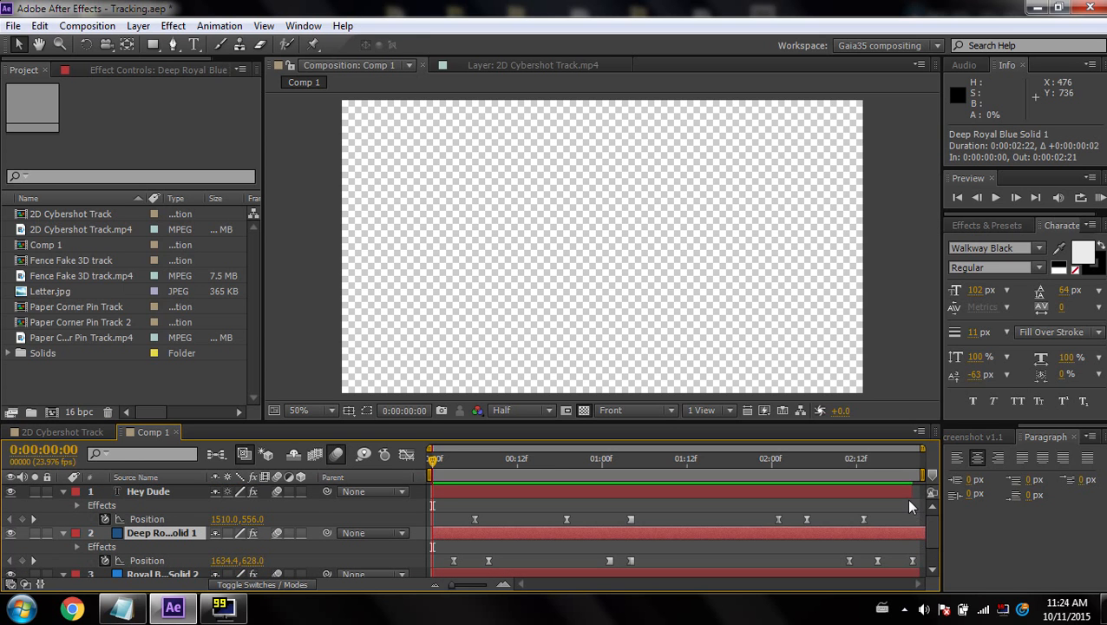
{"action": "left_click", "coordinate": [909, 502]}
- Add Comp 1 to the render queue and accept its render settings at Best quality and Full resolution
{"action": "left_click", "coordinate": [86, 26]}
{"action": "left_click", "coordinate": [108, 147]}
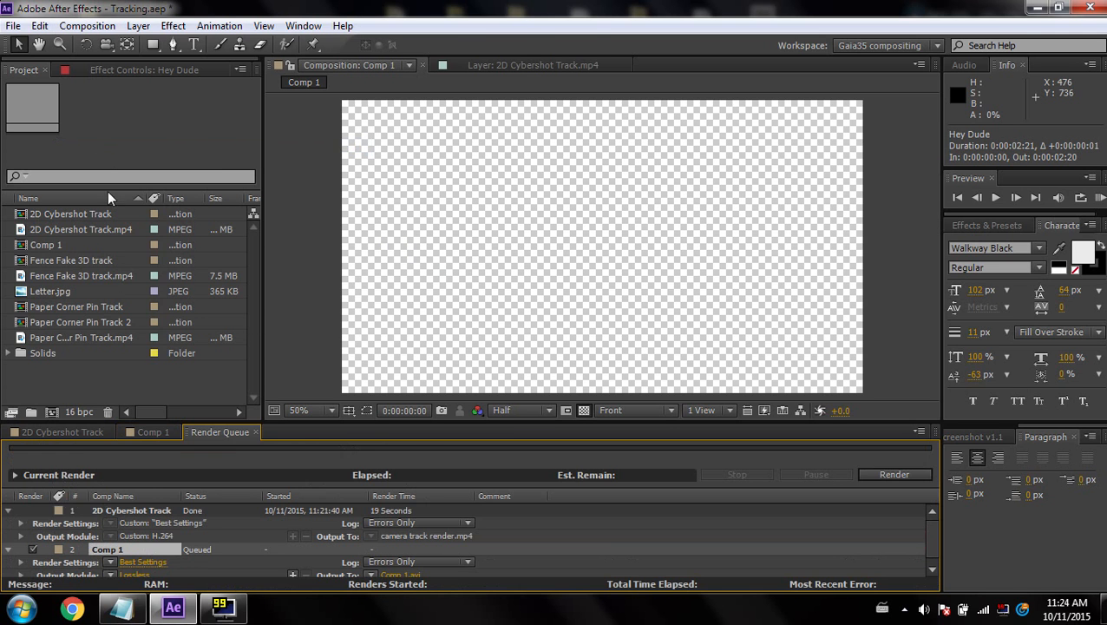
{"action": "left_click", "coordinate": [155, 558]}
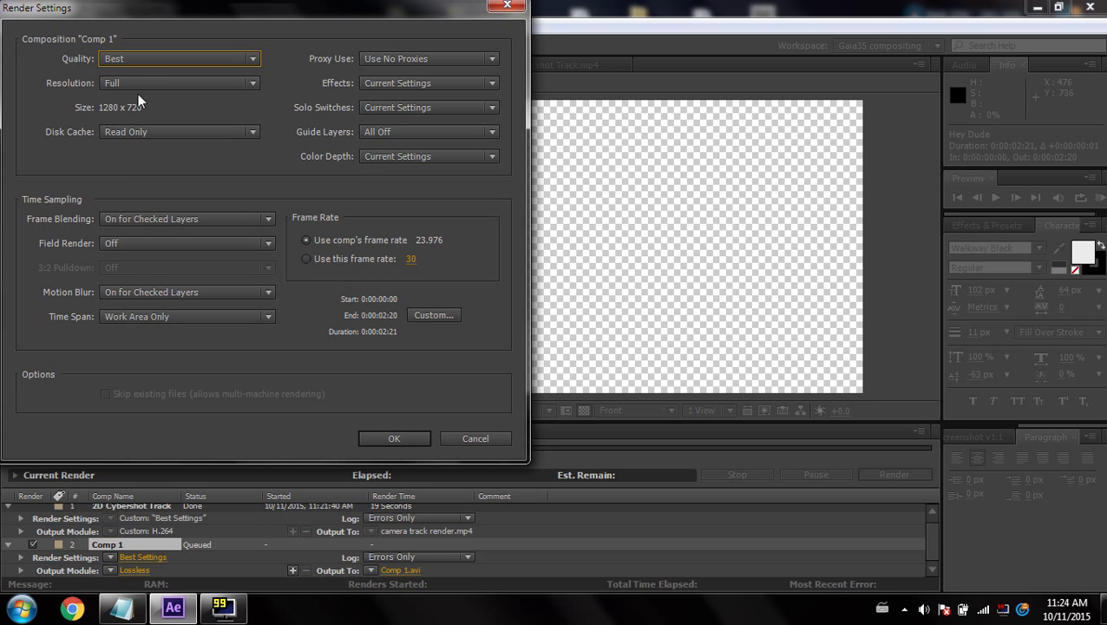
{"action": "left_click", "coordinate": [389, 438]}
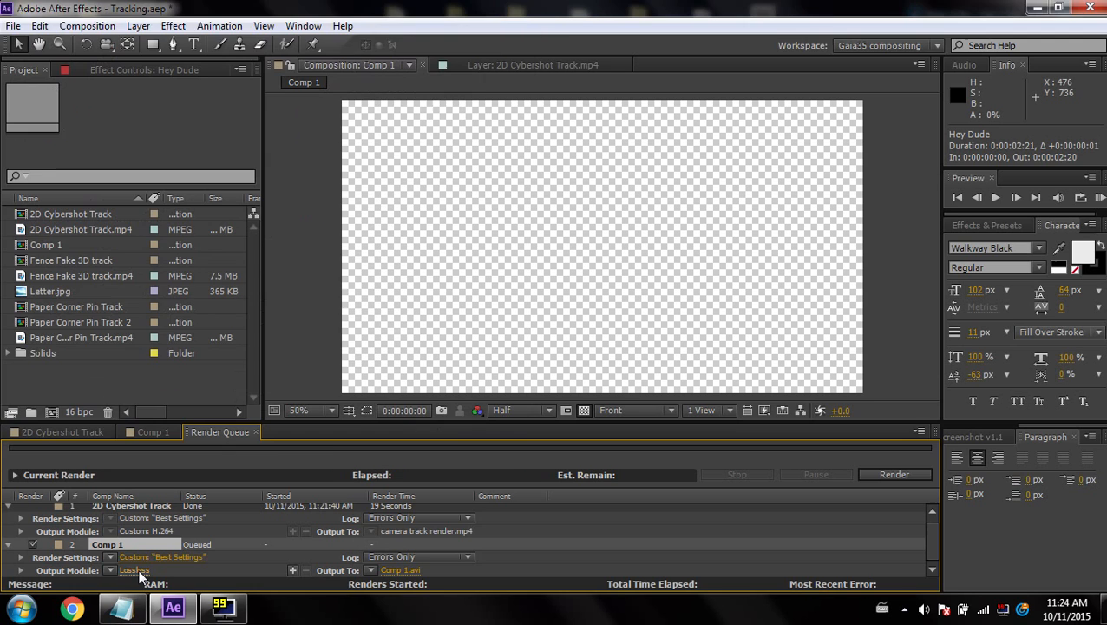
- Set Comp 1's output module to QuickTime format with RGB + Alpha channels, keeping the depth at Millions of Colors+
{"action": "left_click", "coordinate": [135, 570]}
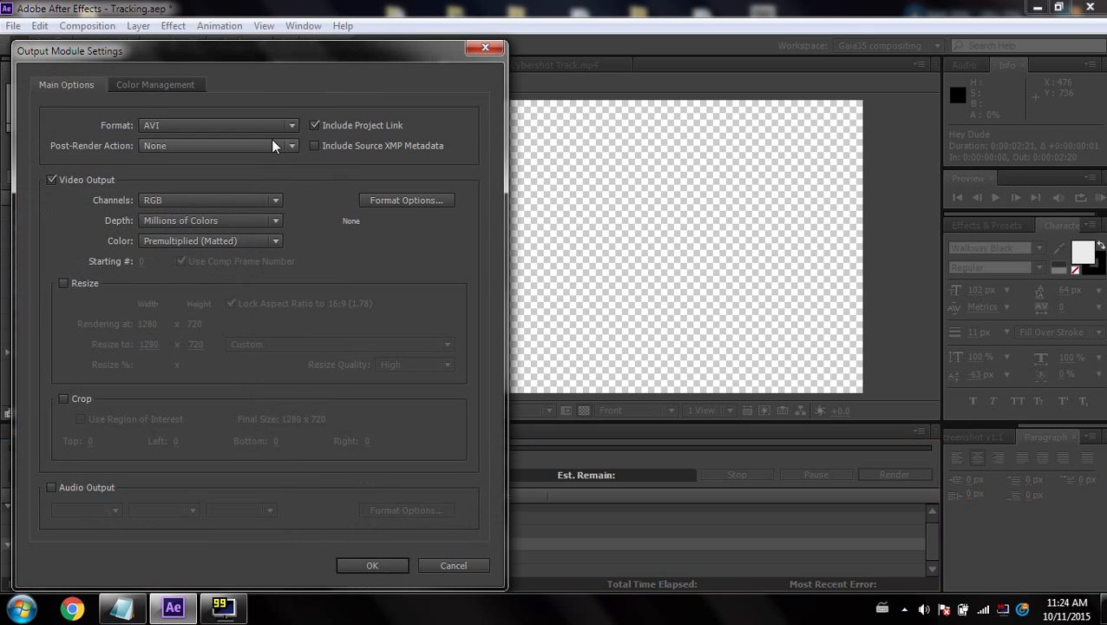
{"action": "left_click", "coordinate": [260, 127]}
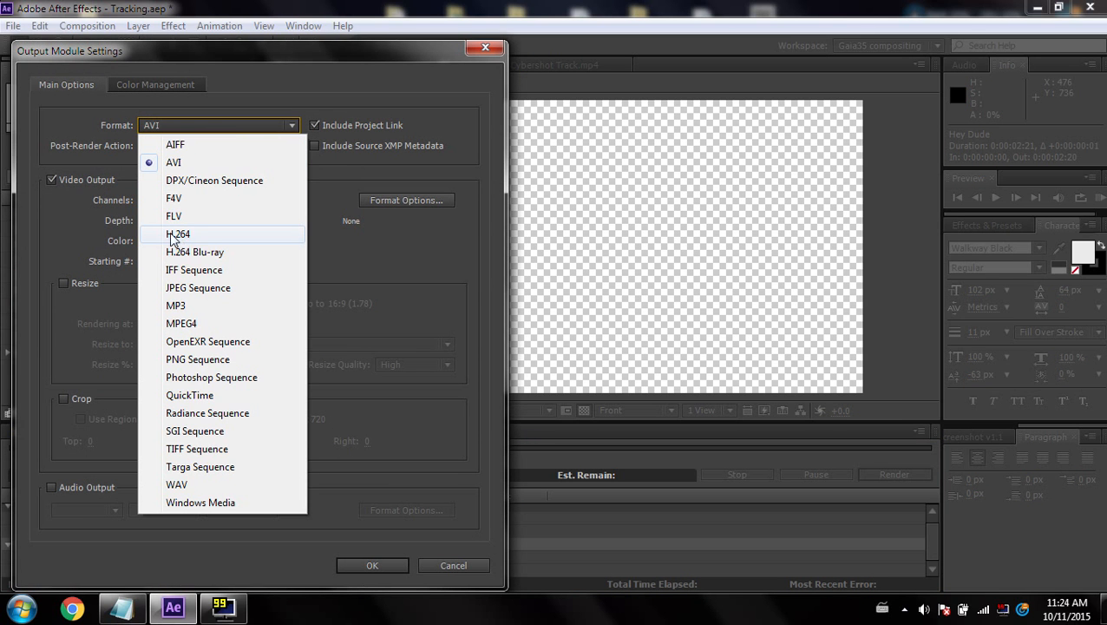
{"action": "left_click", "coordinate": [177, 398]}
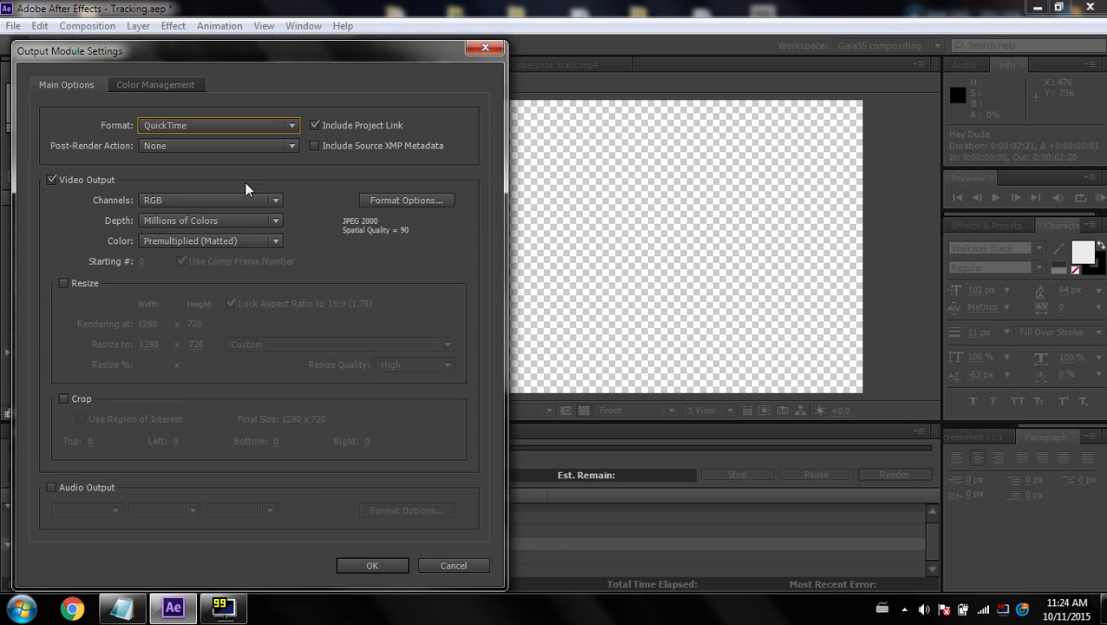
{"action": "left_click", "coordinate": [166, 199]}
{"action": "left_click", "coordinate": [208, 256]}
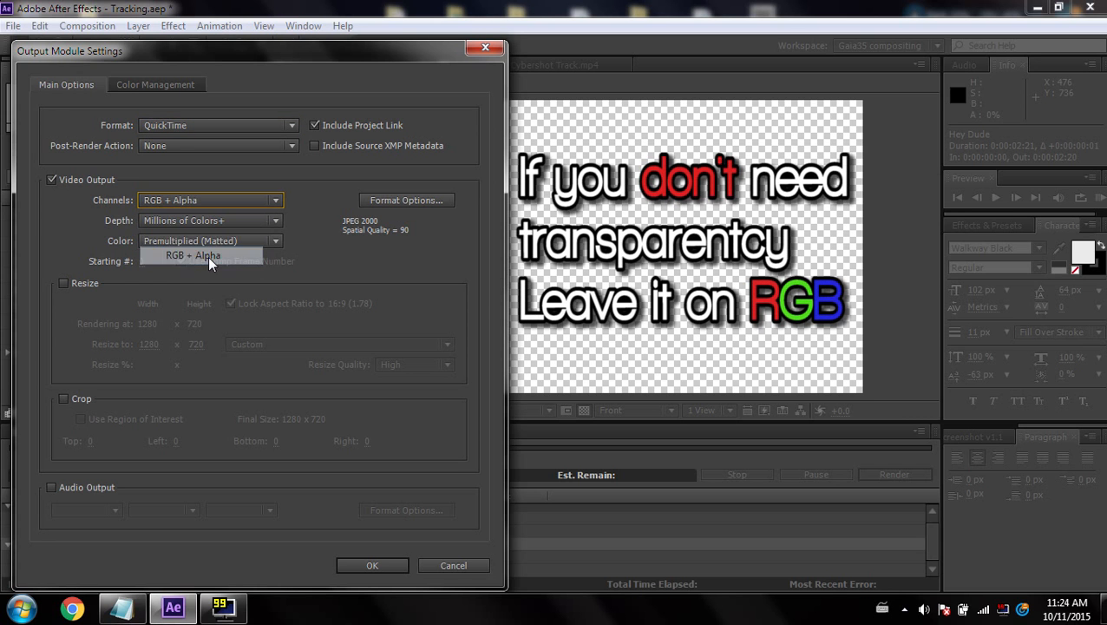
{"action": "left_click", "coordinate": [228, 222]}
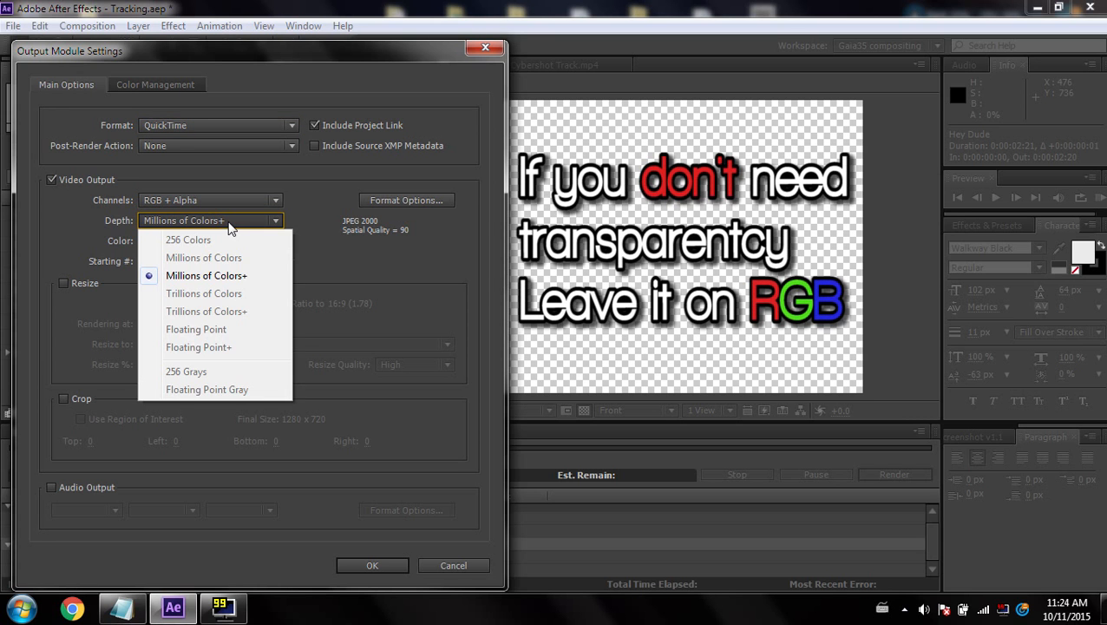
{"action": "left_click", "coordinate": [344, 263]}
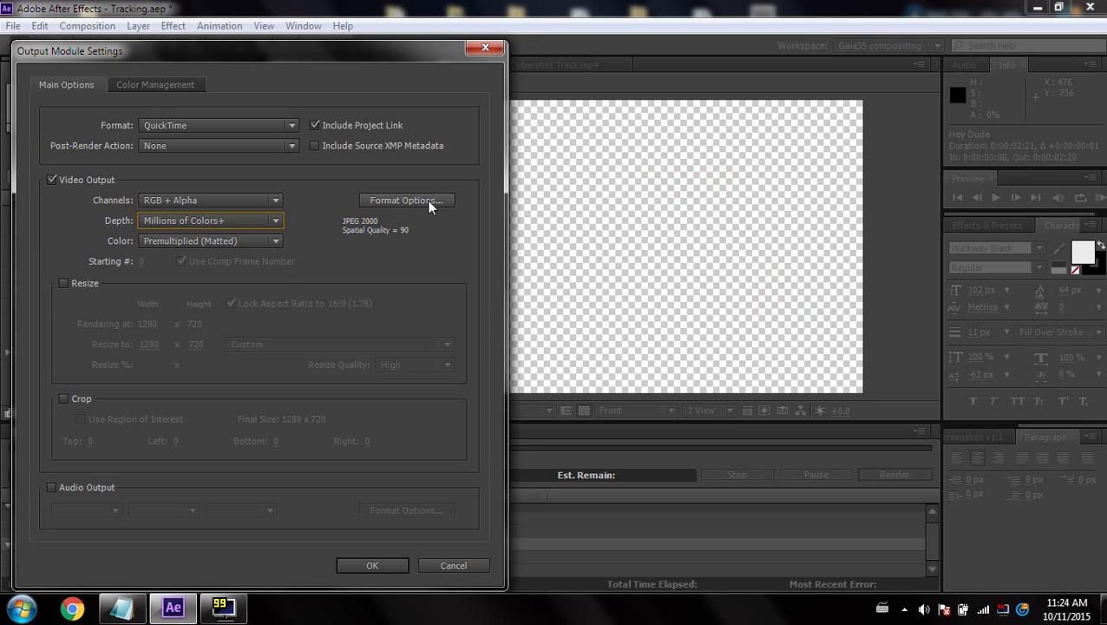
{"action": "left_click", "coordinate": [371, 565]}
- Name Comp 1's output file "lower thirds" in the How To After Effects folder and render it
{"action": "left_click", "coordinate": [399, 569]}
{"action": "type", "text": "lower thirds"}
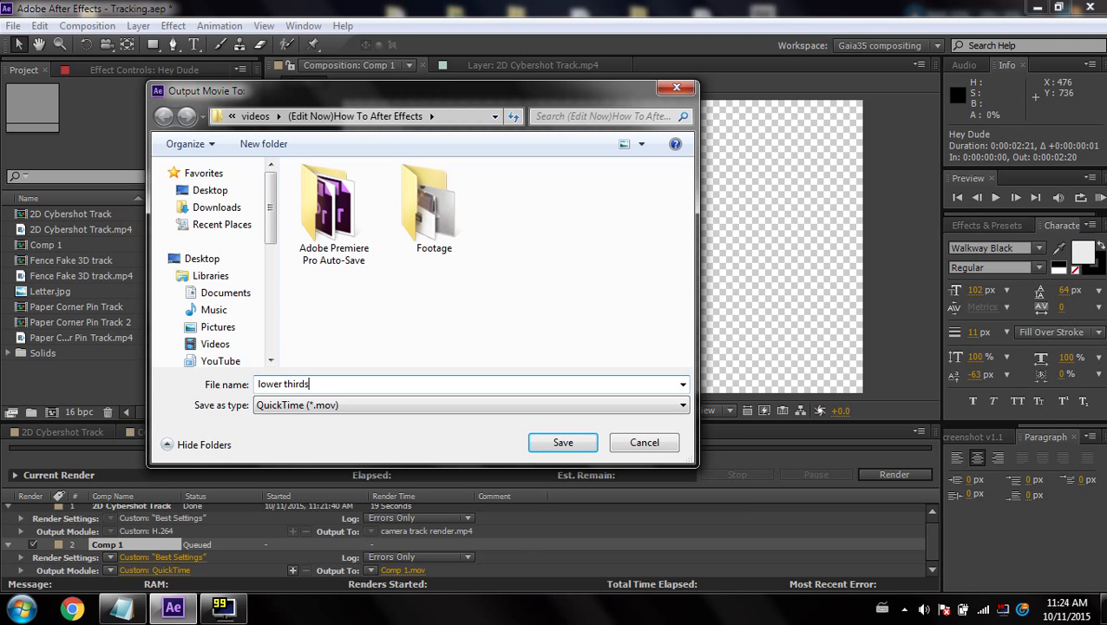
{"action": "left_click", "coordinate": [564, 442]}
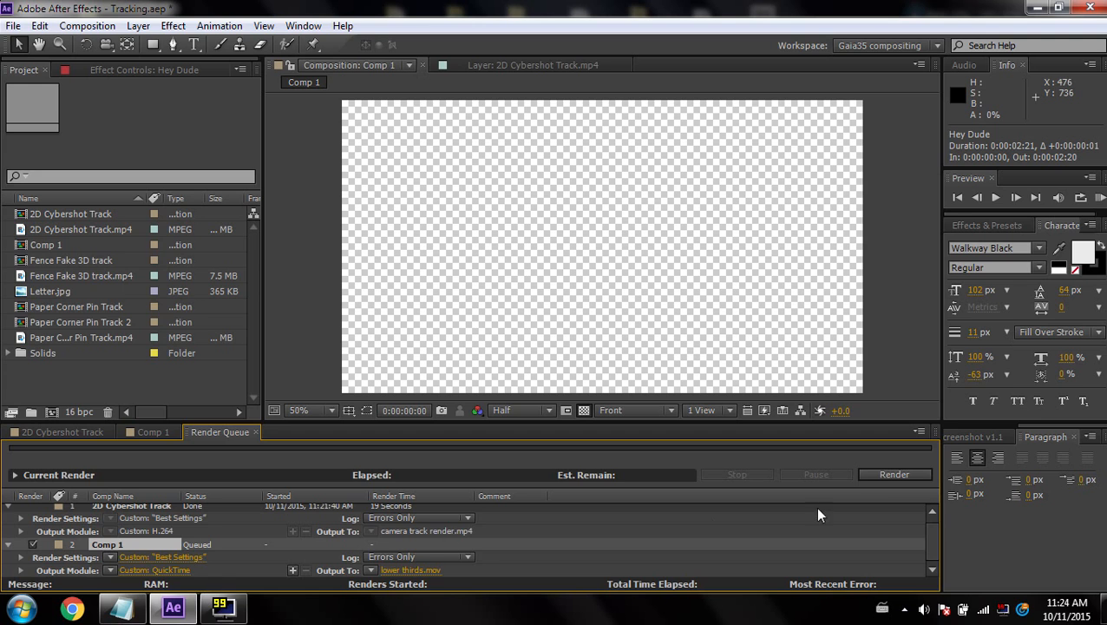
{"action": "left_click", "coordinate": [888, 475]}
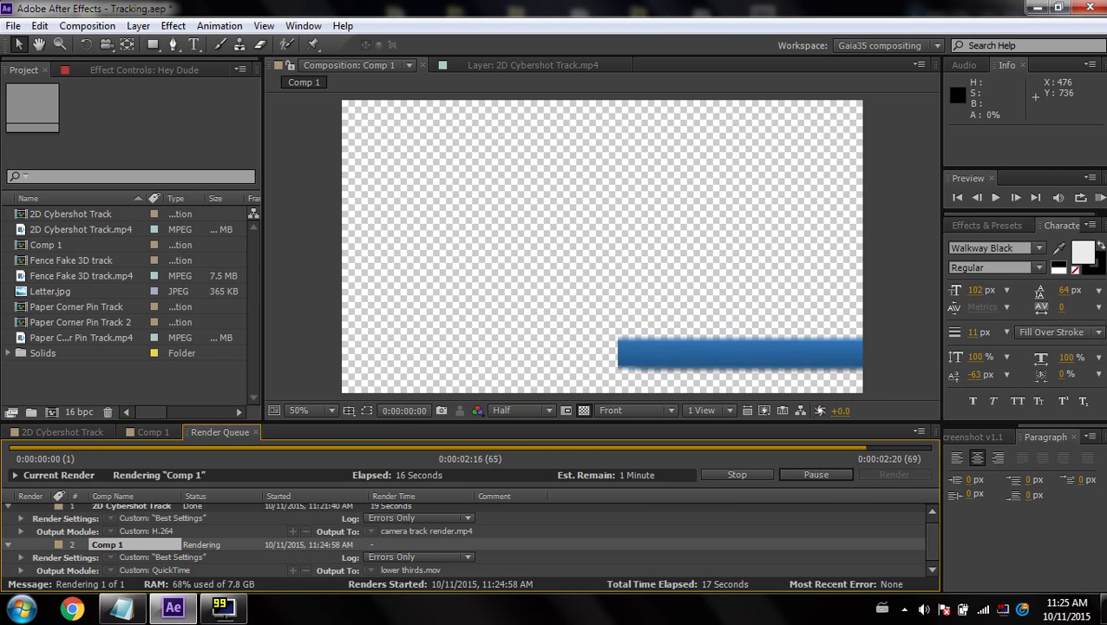
- Return to the 2D Cybershot Track composition and import lower thirds.mov from the (Edit Now)How To After Effects folder in Windows Explorer
{"action": "left_click", "coordinate": [92, 429]}
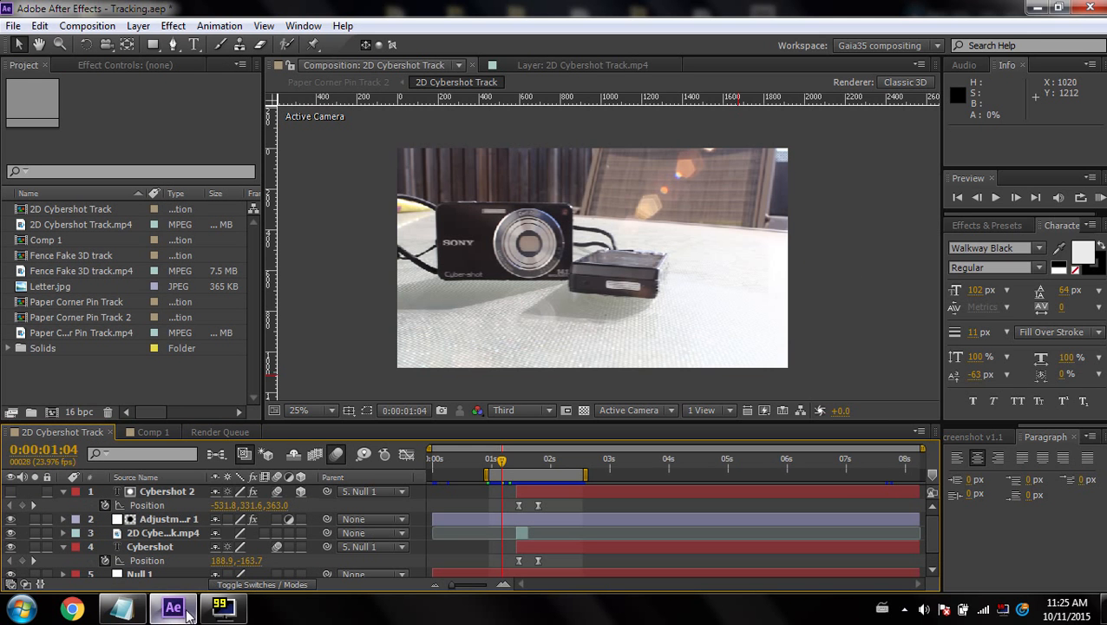
{"action": "key", "text": "super+e"}
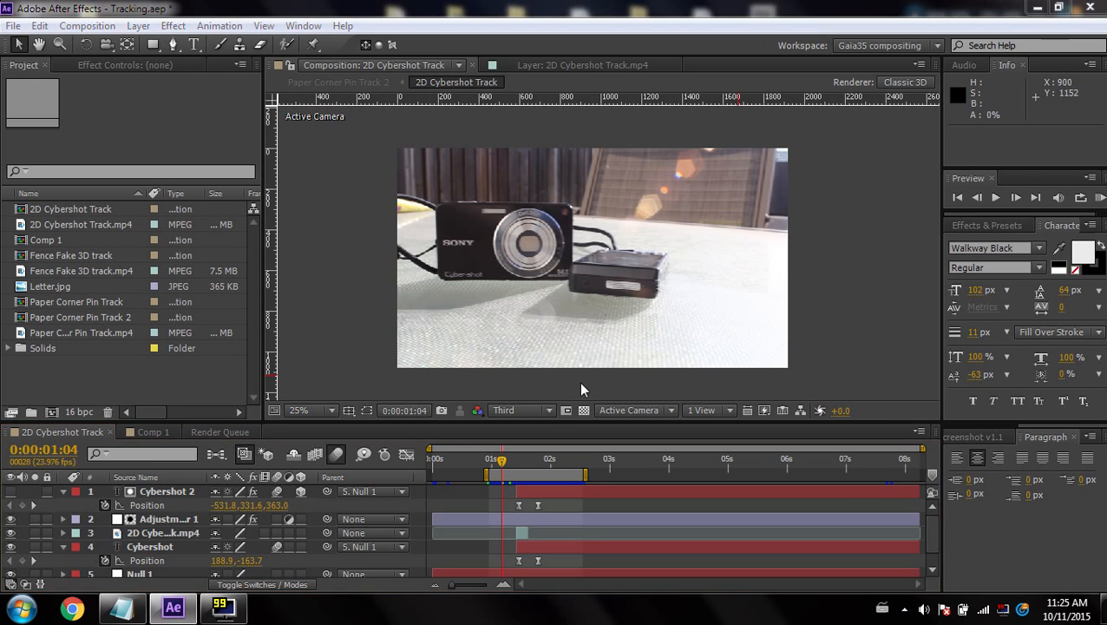
{"action": "double_click", "coordinate": [657, 207]}
{"action": "double_click", "coordinate": [866, 252]}
{"action": "double_click", "coordinate": [955, 146]}
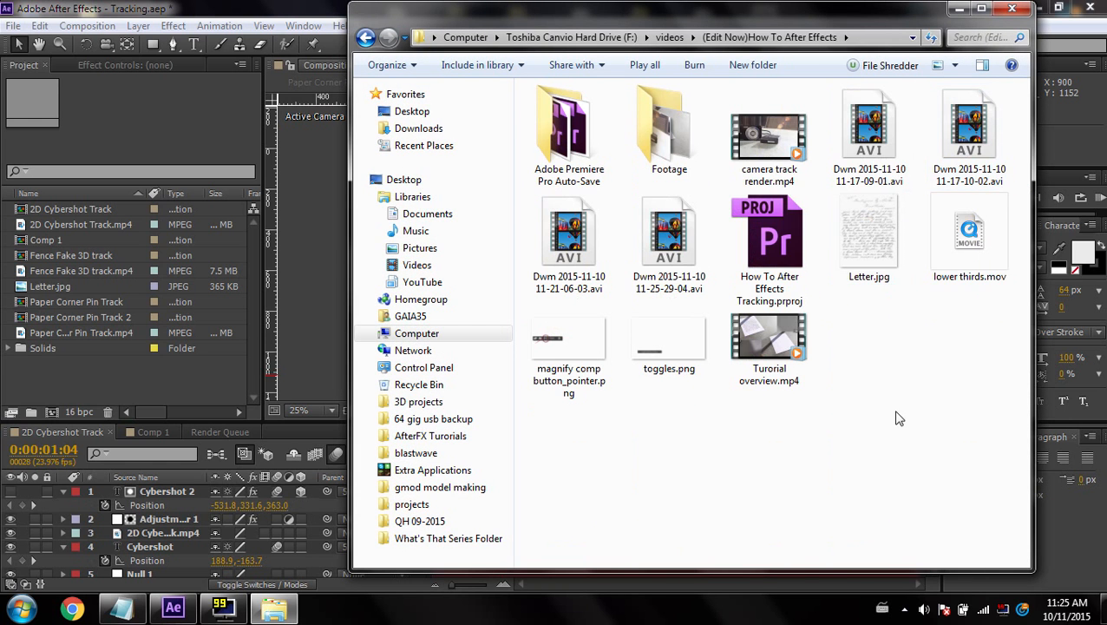
{"action": "left_click", "coordinate": [971, 246]}
{"action": "left_click_drag", "start_coordinate": [971, 243], "coordinate": [169, 375]}
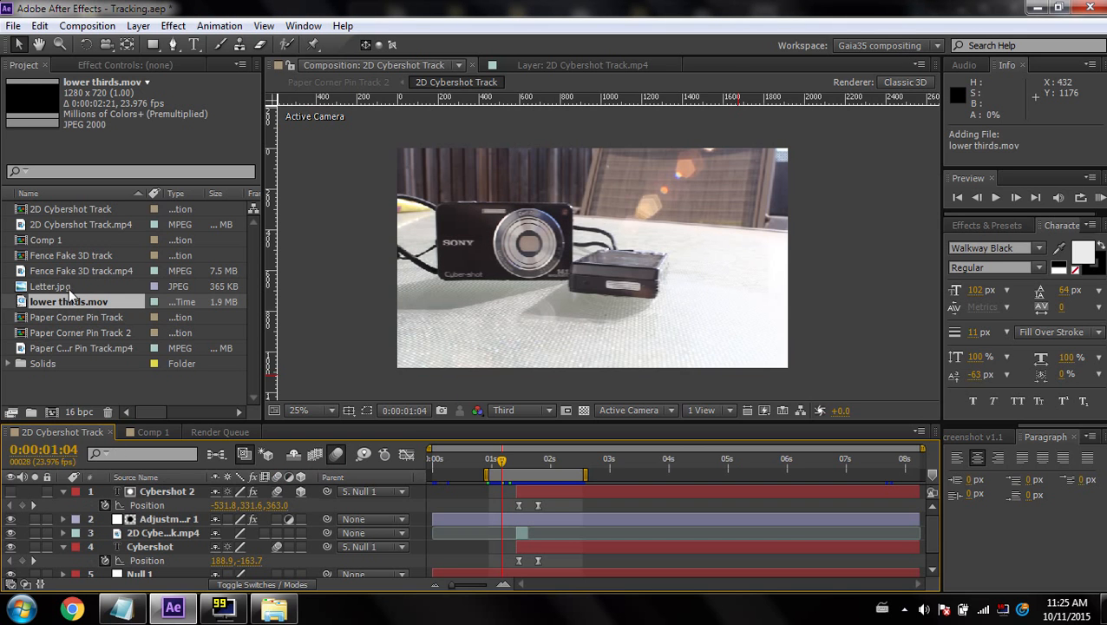
- Place lower thirds.mov above all layers of 2D Cybershot Track, starting at about one second, and fit the work area to it
{"action": "left_click_drag", "start_coordinate": [73, 310], "coordinate": [119, 492]}
{"action": "left_click", "coordinate": [503, 467]}
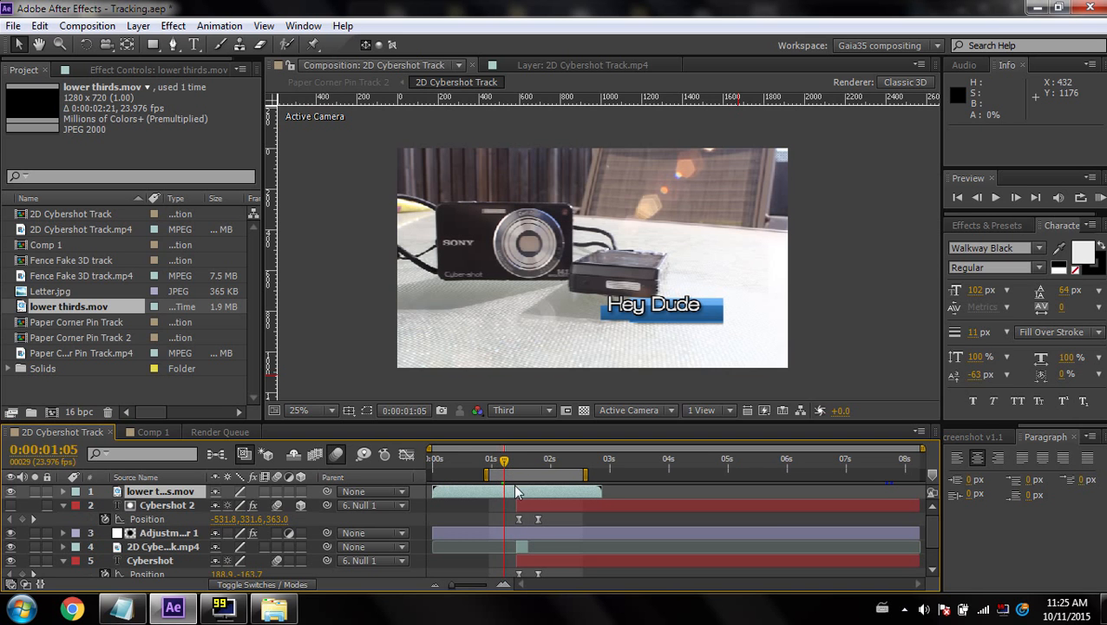
{"action": "left_click_drag", "start_coordinate": [496, 492], "coordinate": [555, 493]}
{"action": "left_click_drag", "start_coordinate": [556, 475], "coordinate": [488, 475]}
- Scale the lower thirds.mov layer to 150%, set the playhead to 0:00:00:21, and run a RAM preview
{"action": "key", "text": "s"}
{"action": "left_click_drag", "start_coordinate": [235, 506], "coordinate": [275, 502]}
{"action": "left_click", "coordinate": [484, 460]}
{"action": "left_click", "coordinate": [1101, 198]}
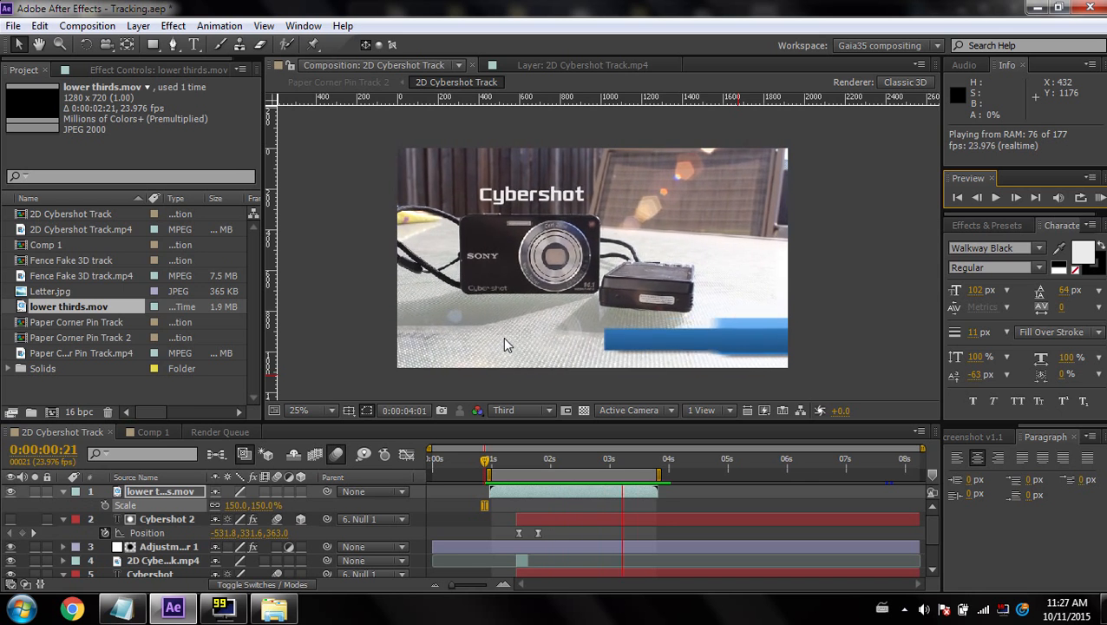
- Add an asterisk to "-rendering quicktime" in the Notepad tutorial notes, and replay the 2D Cybershot Track composition in After Effects
{"action": "left_click", "coordinate": [122, 608]}
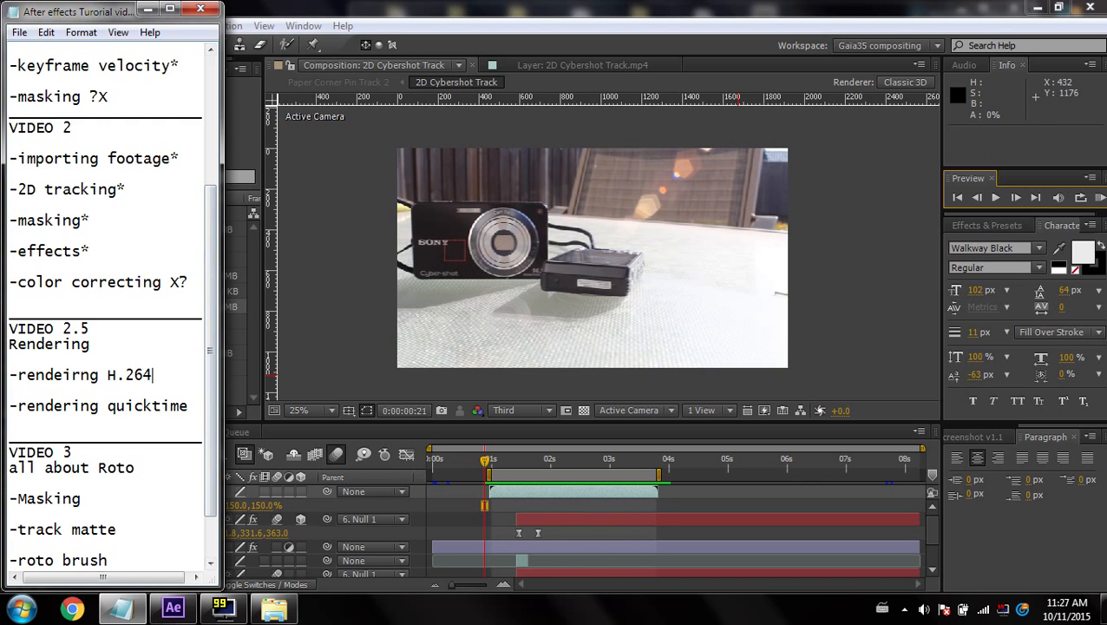
{"action": "left_click", "coordinate": [193, 406]}
{"action": "type", "text": "*"}
{"action": "left_click", "coordinate": [530, 374]}
{"action": "key", "text": "space"}
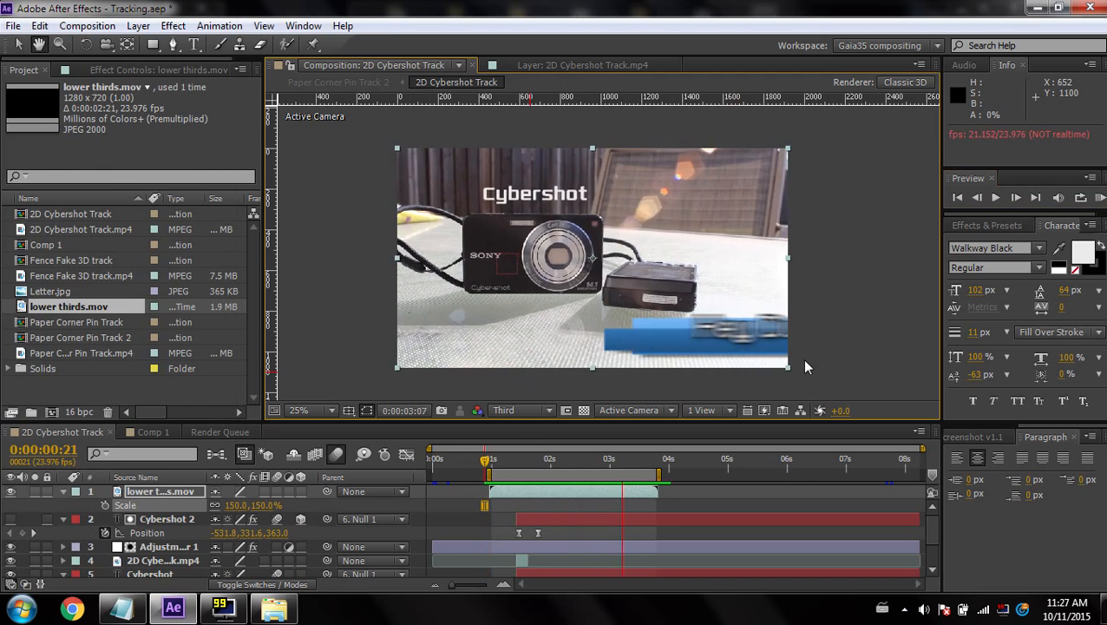